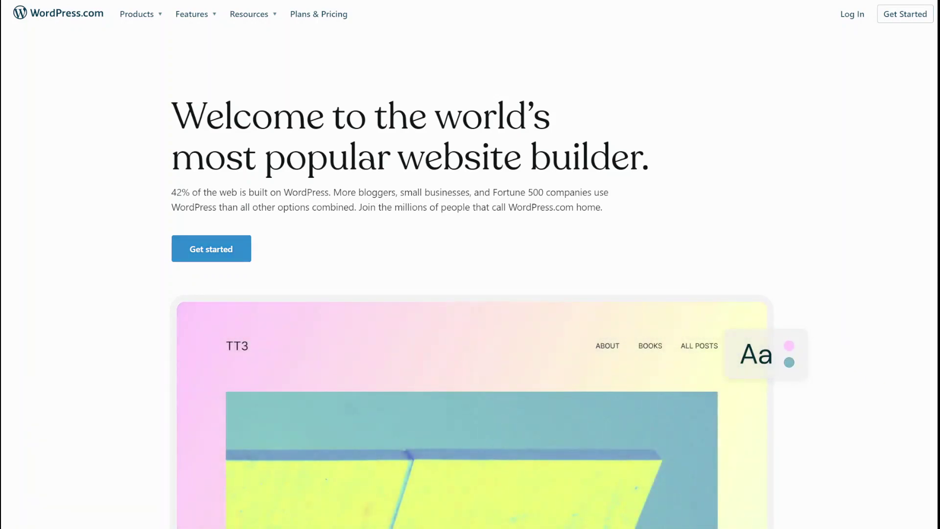
Step: Start a new WordPress.com site, enter the account e-mail address, and sign up with Google
click(216, 256)
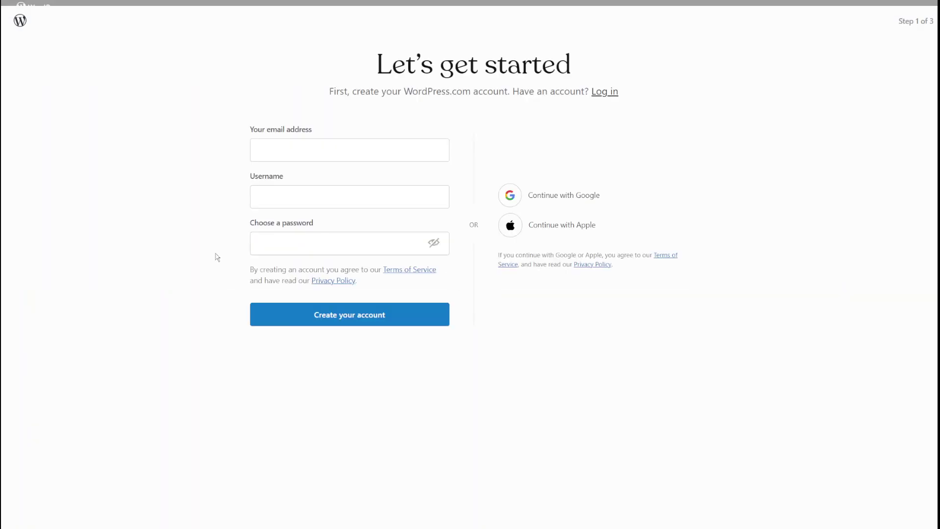
click(269, 193)
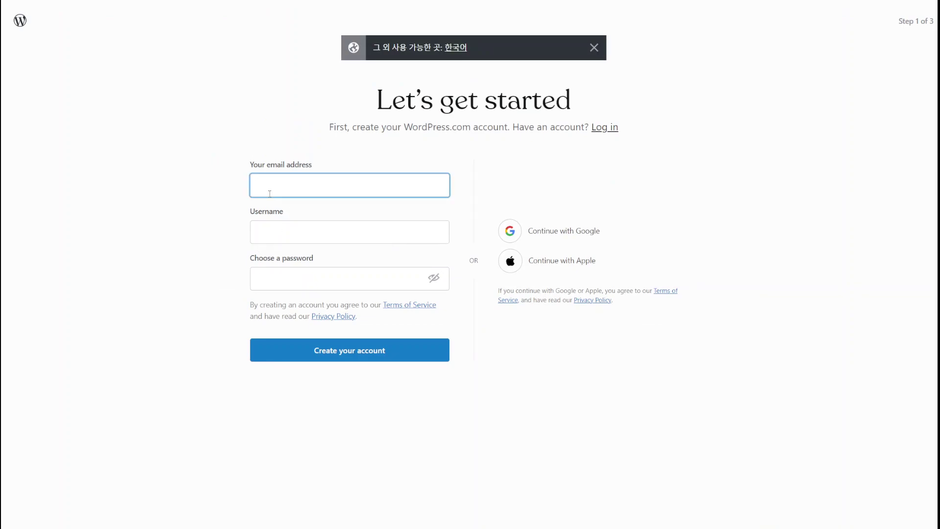
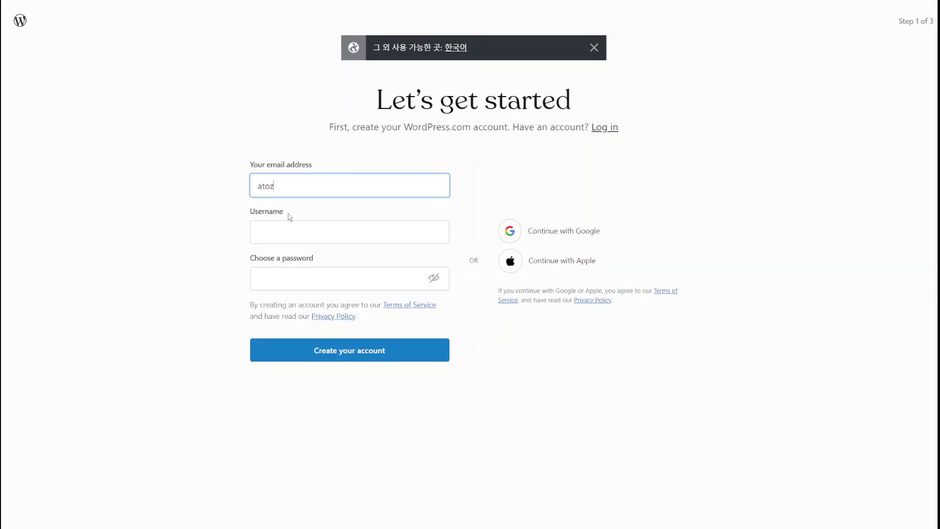
click(554, 242)
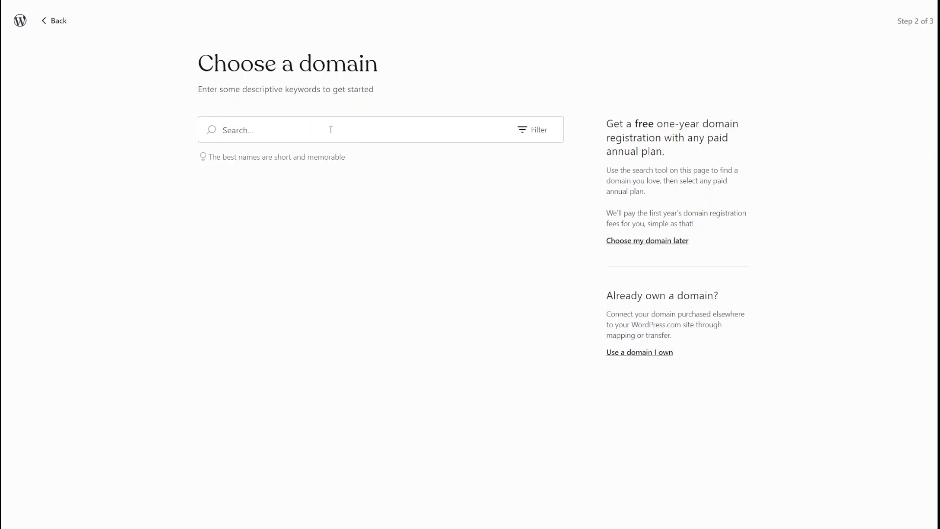
Step: Search for 'gptpad' and select the free gptpad.wordpress.com address
text(gptpad)
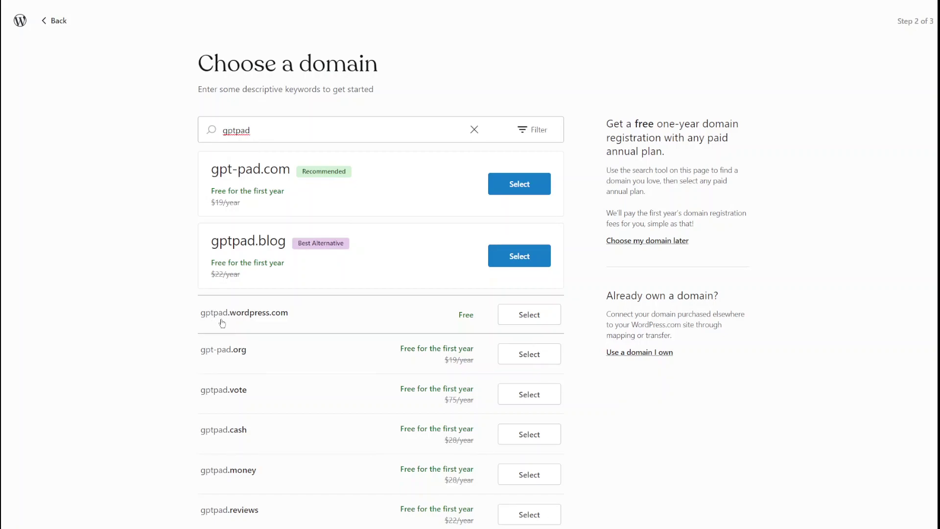
click(509, 318)
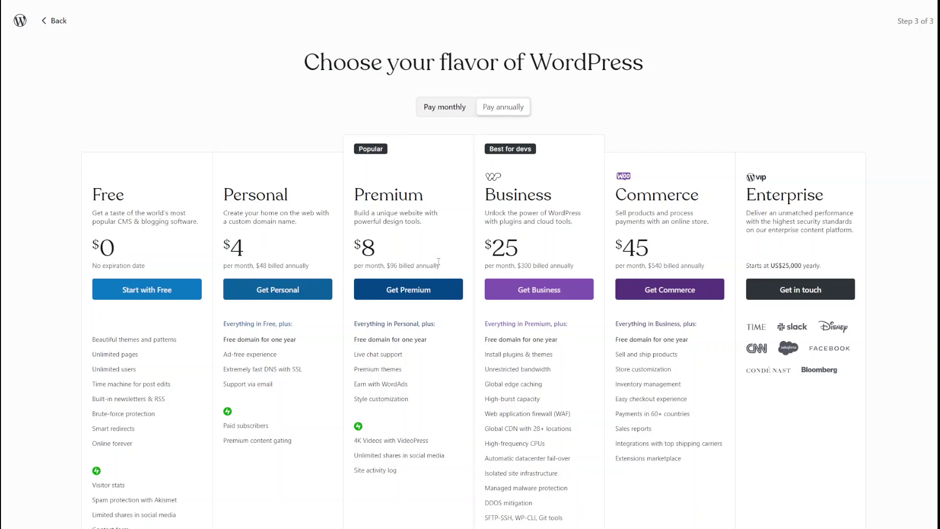
Step: Compare the available plans and start with the Free plan
scroll(518, 391, down, 2)
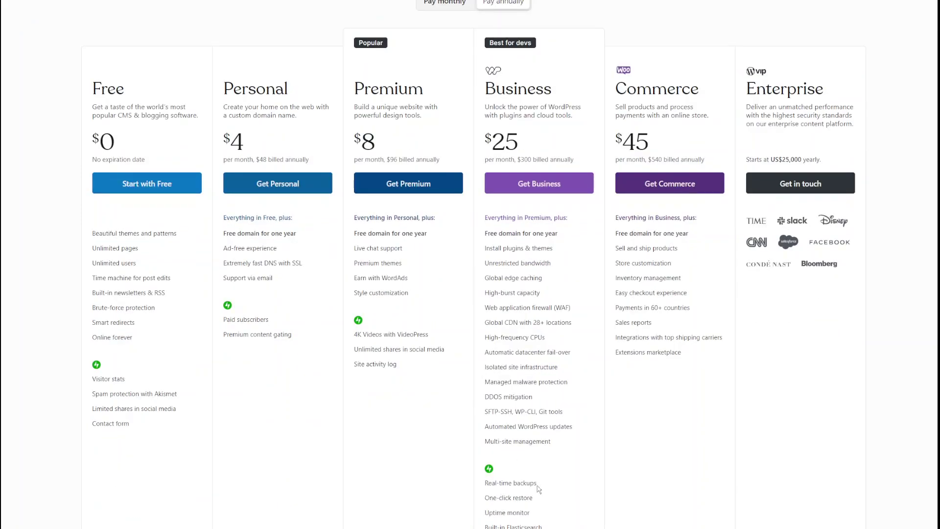
scroll(521, 504, down, 1)
mouse_move(511, 448)
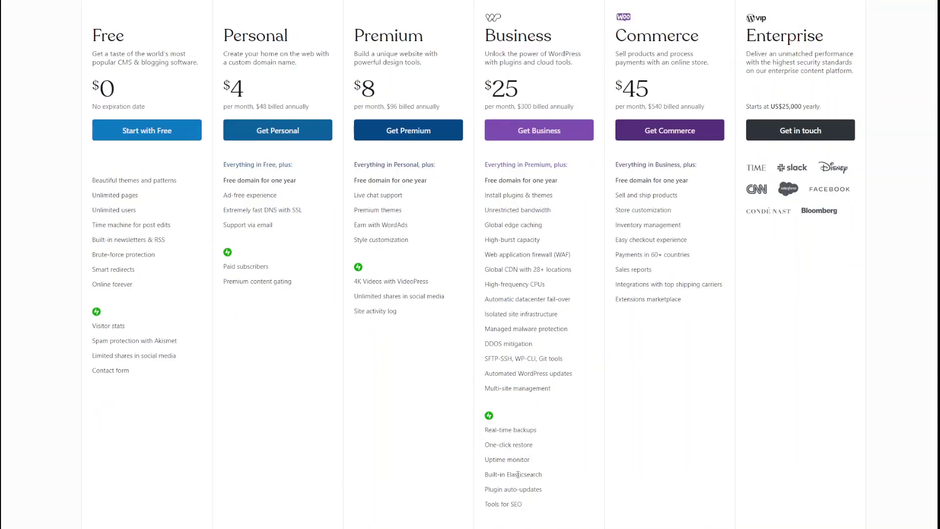
scroll(519, 446, up, 2)
scroll(514, 422, down, 4)
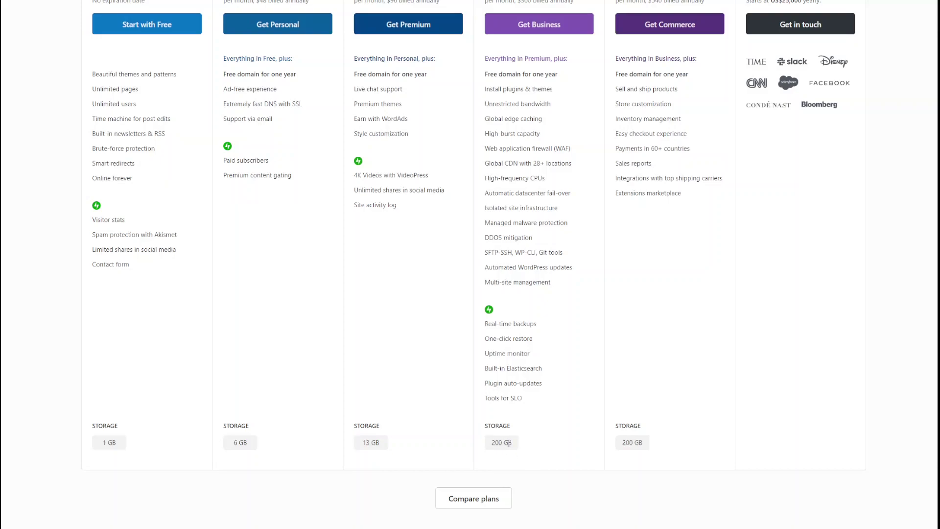
scroll(514, 443, up, 2)
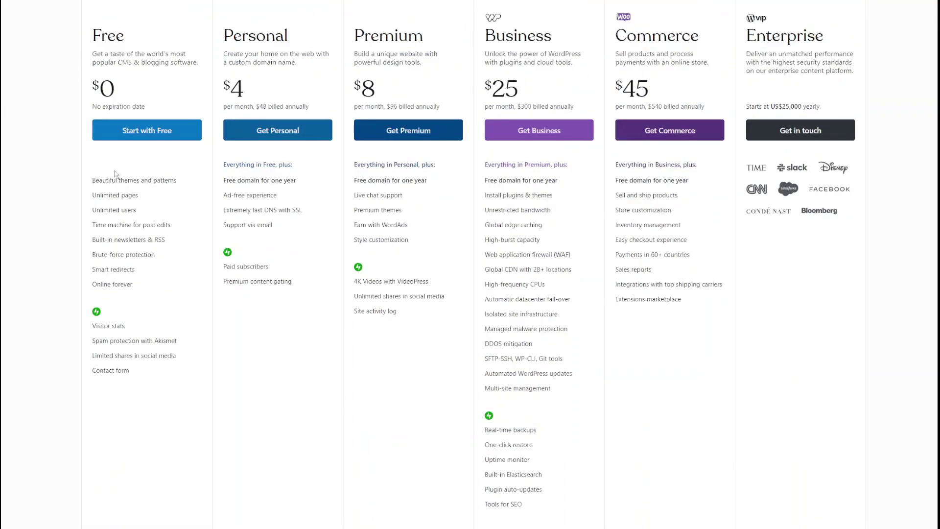
scroll(116, 156, down, 2)
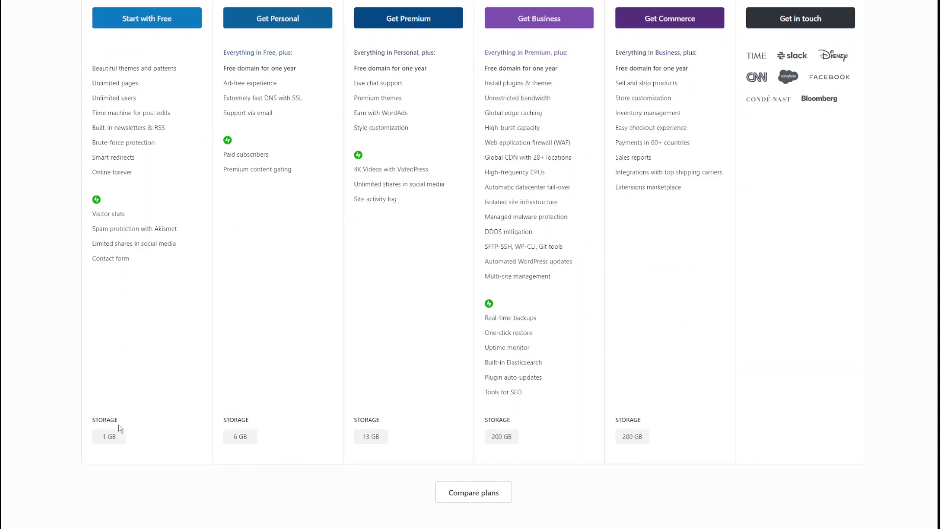
scroll(128, 399, up, 5)
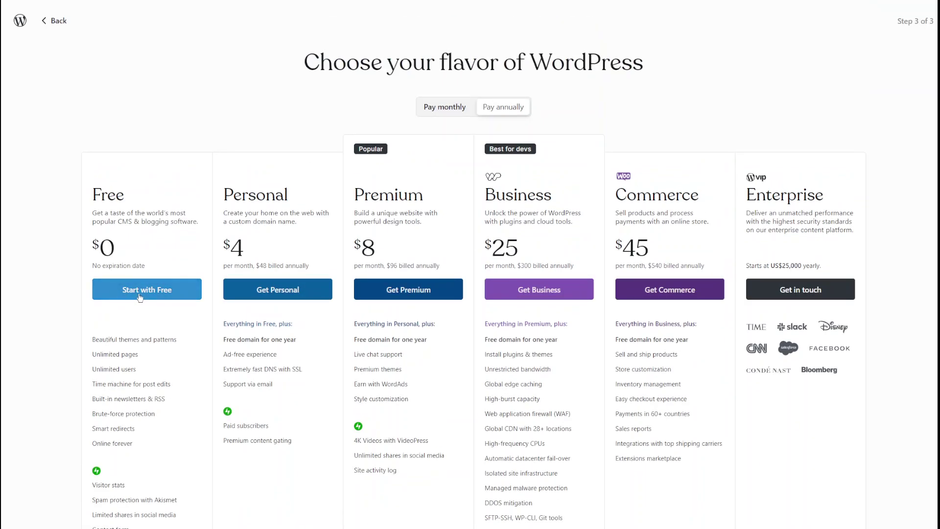
click(139, 295)
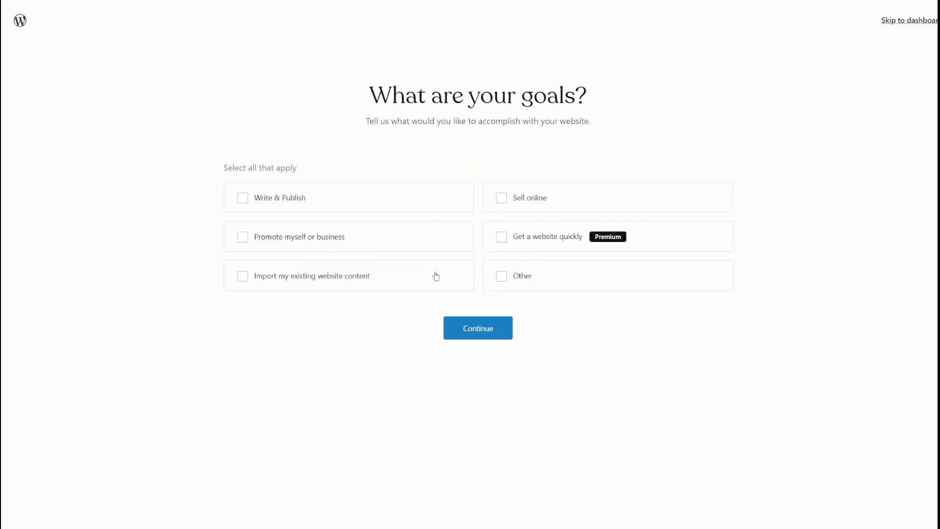
Step: Choose Write & Publish as the site goal and News as the site category
click(242, 198)
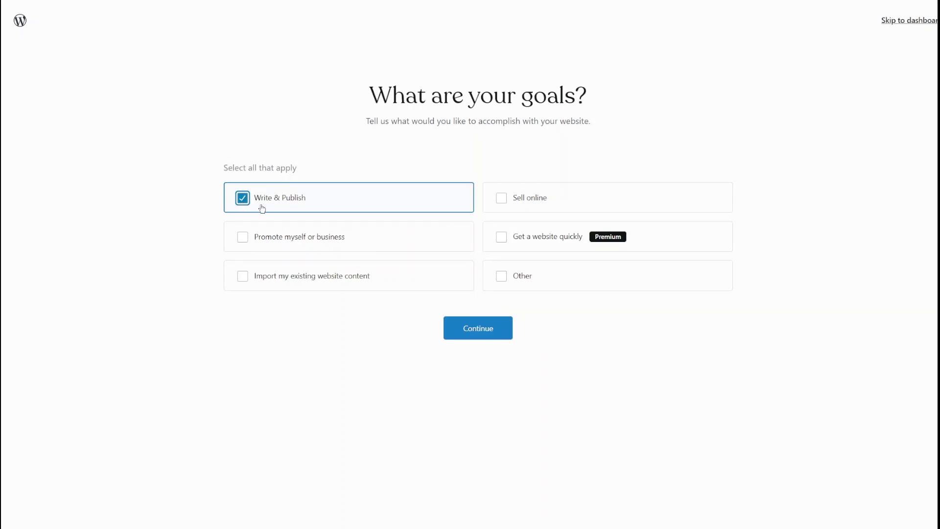
click(478, 336)
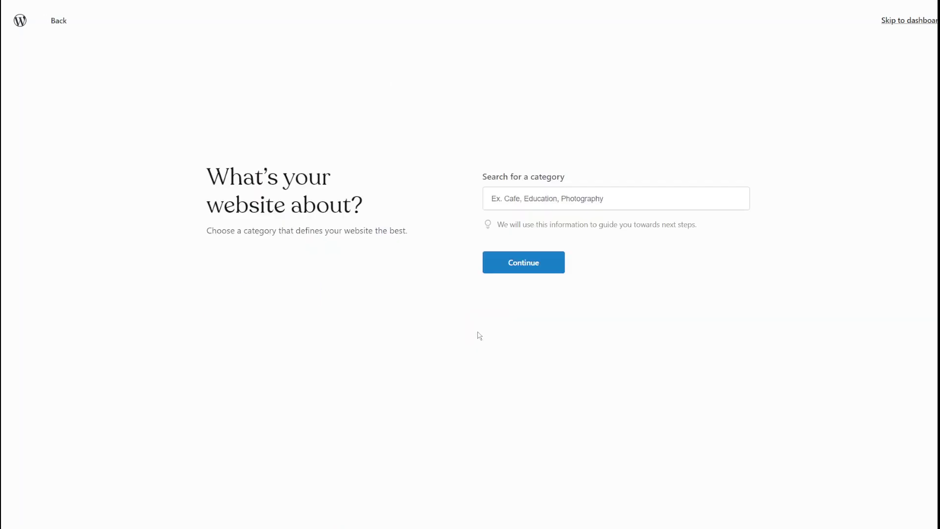
click(544, 200)
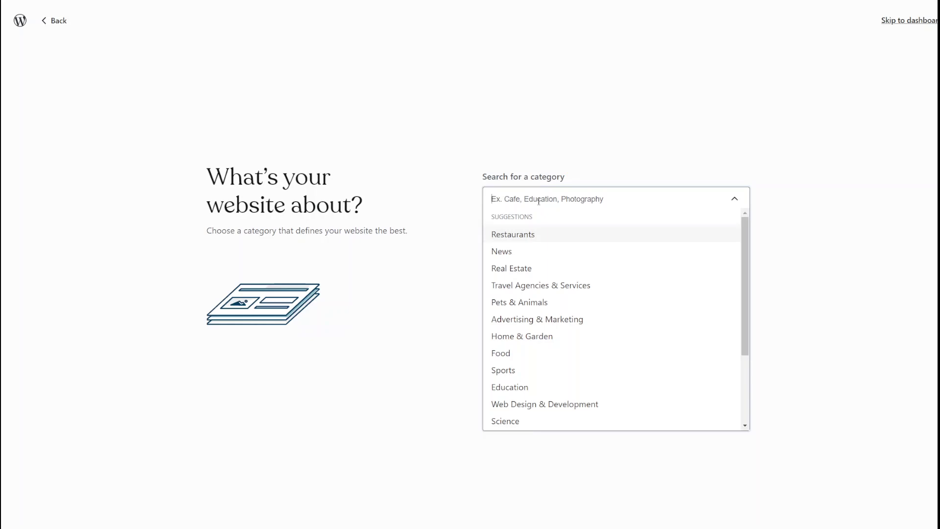
click(499, 257)
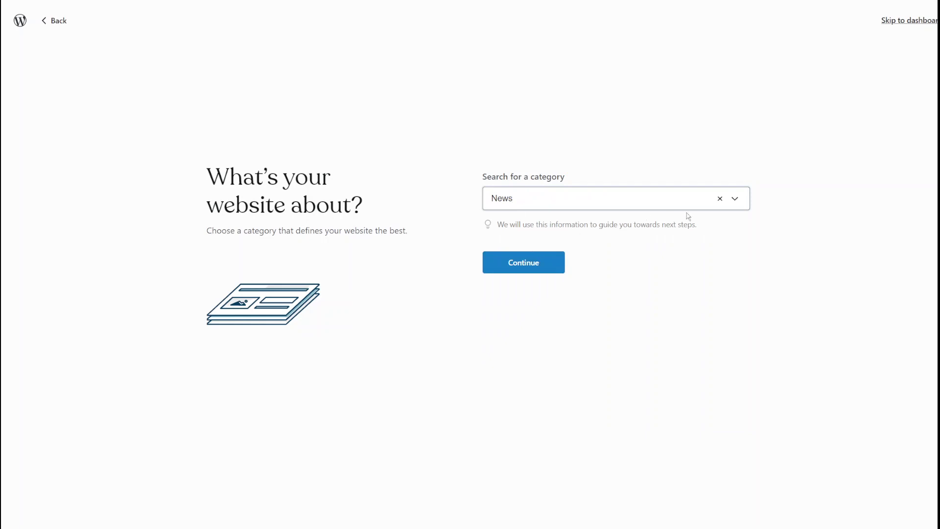
click(720, 198)
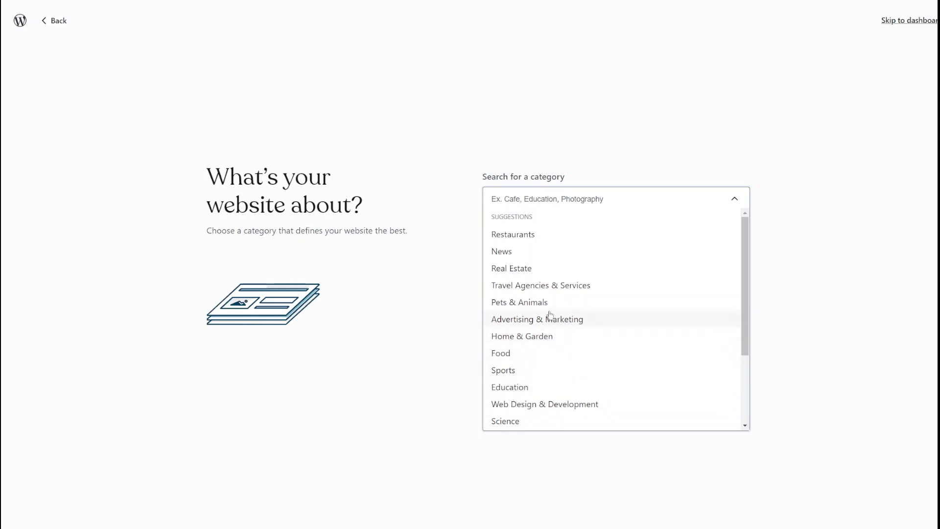
click(506, 255)
click(517, 269)
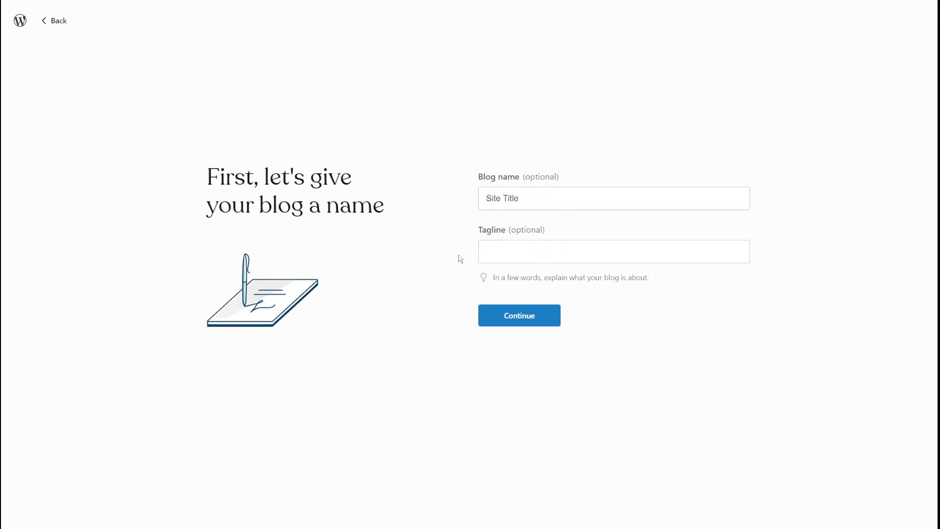
Step: Replace the placeholder blog name with 'AI News'
drag(543, 197, 481, 199)
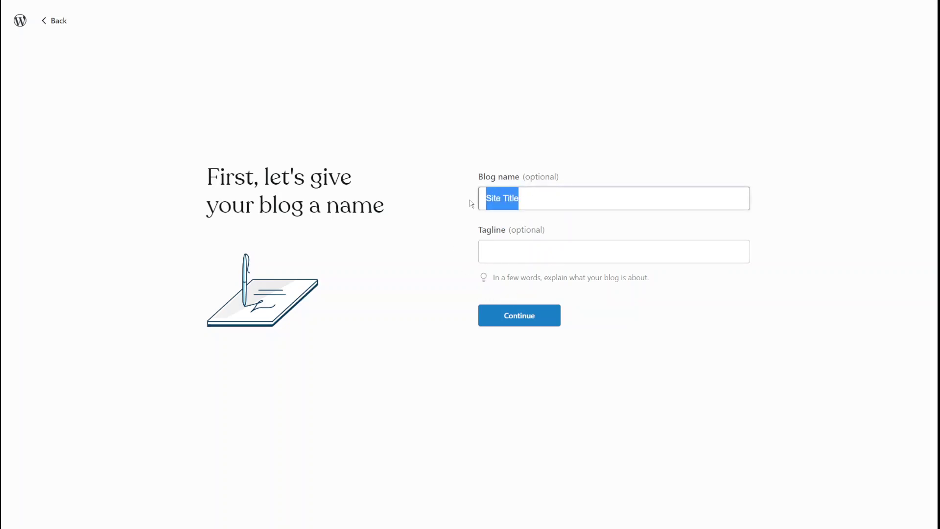
text(G)
key(BackSpace)
key(BackSpace)
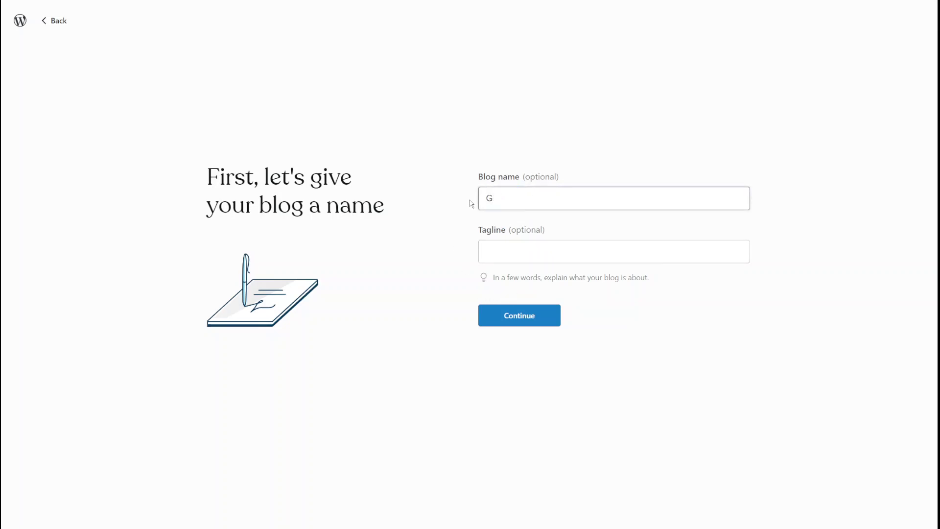
text(AI News)
drag(533, 199, 479, 211)
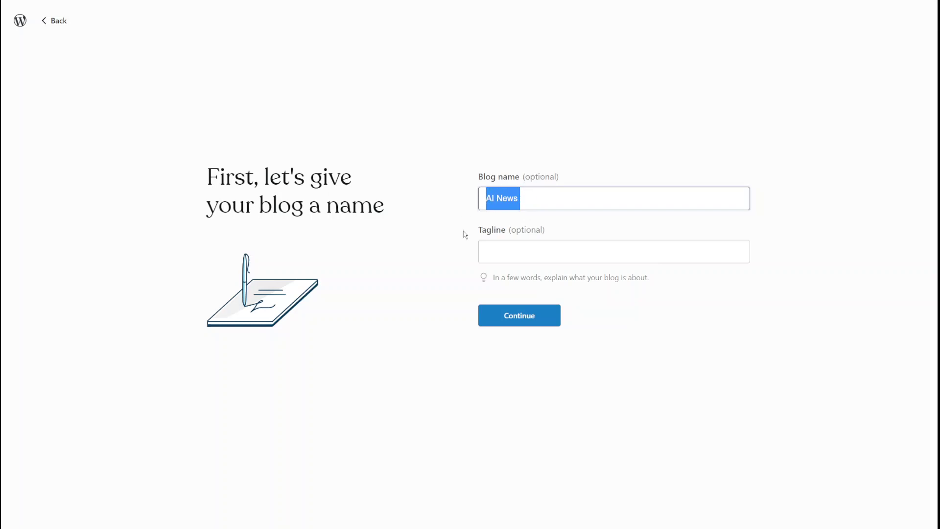
Step: Add the tagline 'This website deals with netrending news about AI, AR, VR, XR' and continue
click(529, 251)
text(T)
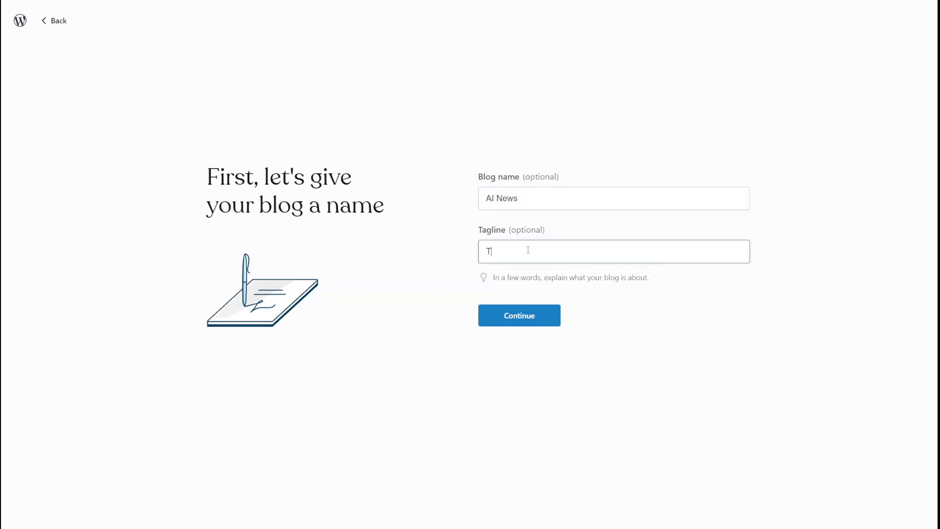
text(his website)
text( deals w)
text(ith ne)
text(trending )
text(news about A)
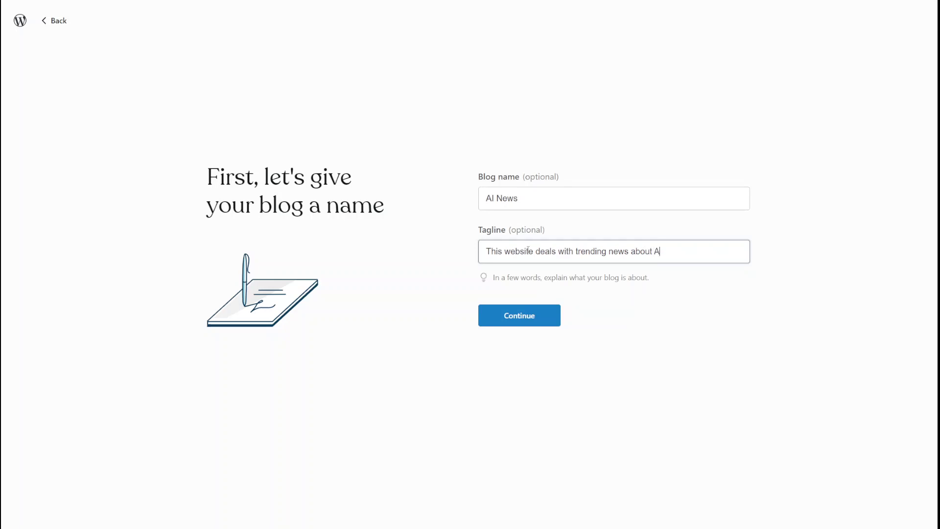
text(I, AR, VR, XR, etc.)
click(496, 313)
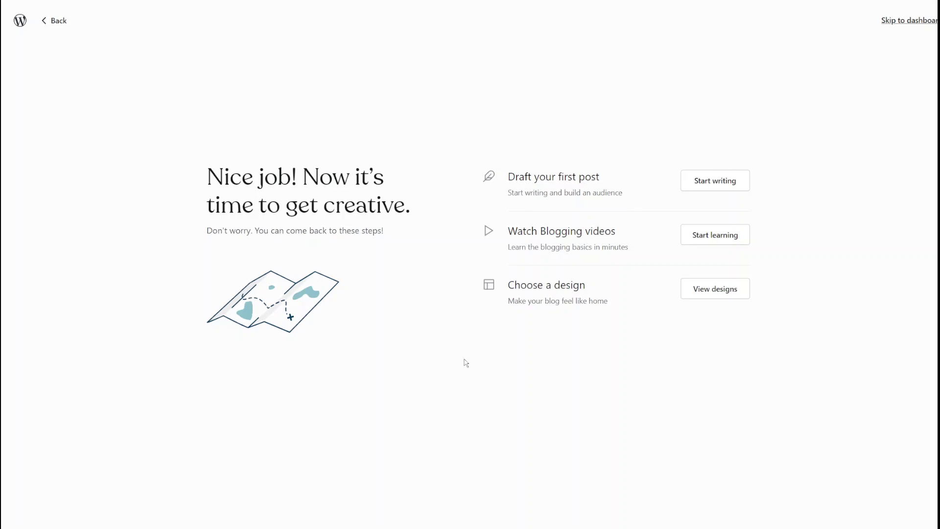
Step: Go to View designs next to Choose a design to see the theme gallery
click(710, 293)
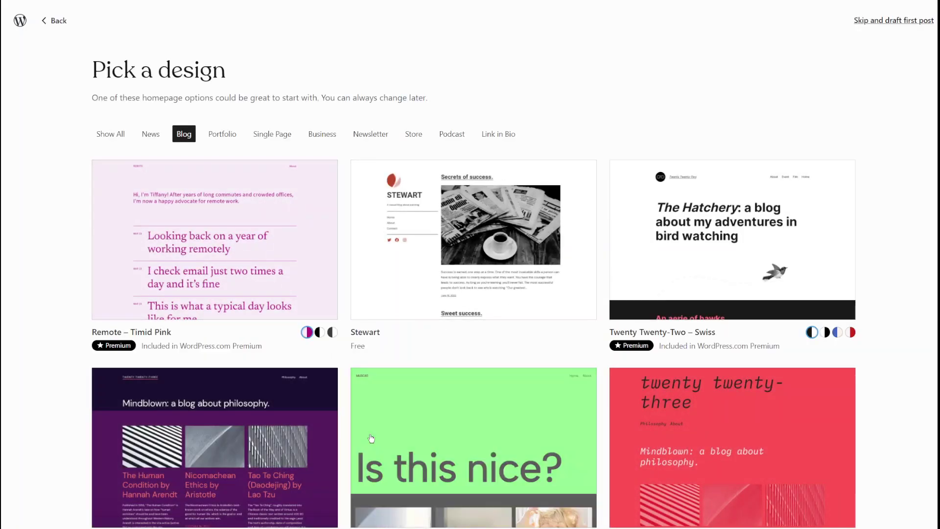
Step: Browse the News, Blog, Portfolio, Business and Store design categories
scroll(445, 323, down, 2)
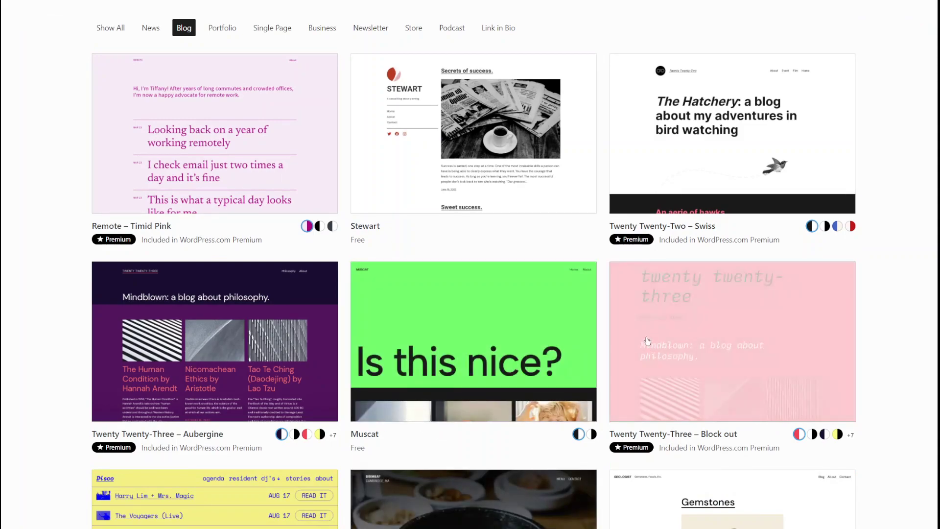
scroll(471, 275, up, 1)
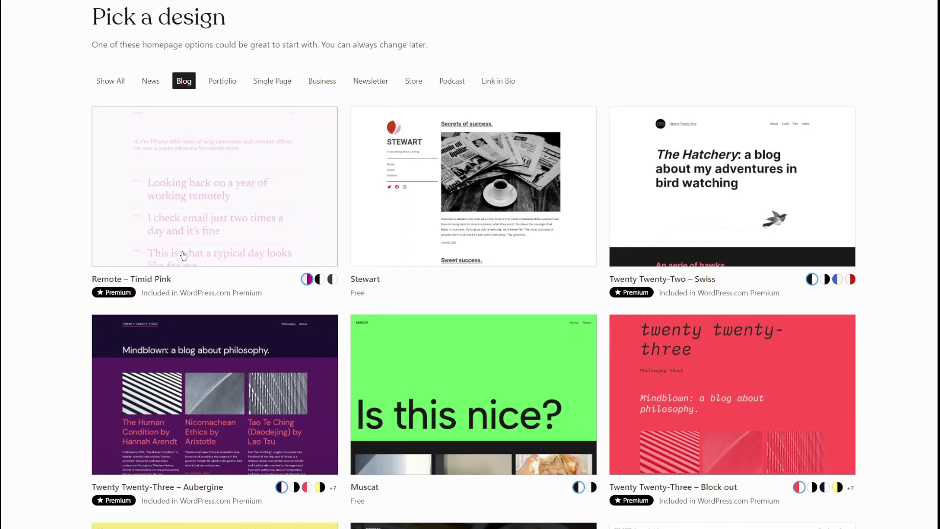
click(149, 84)
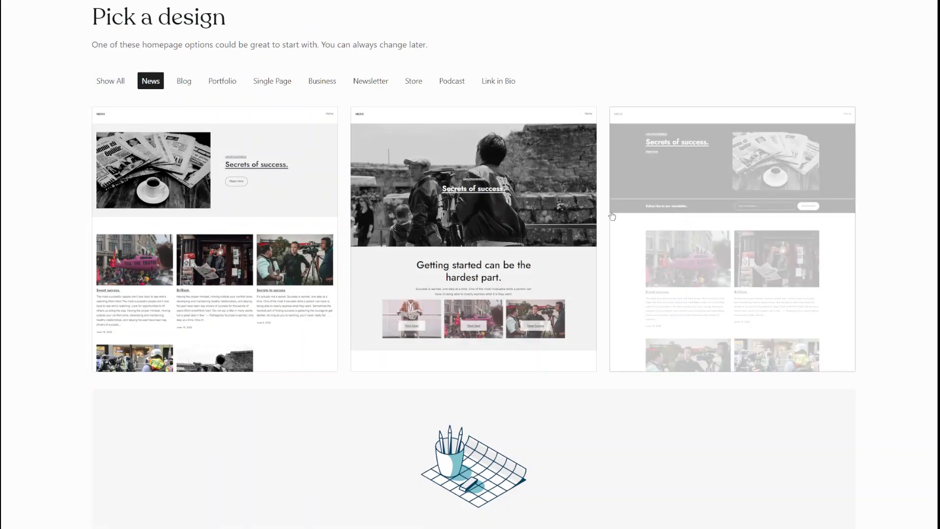
scroll(437, 284, down, 4)
scroll(401, 301, up, 5)
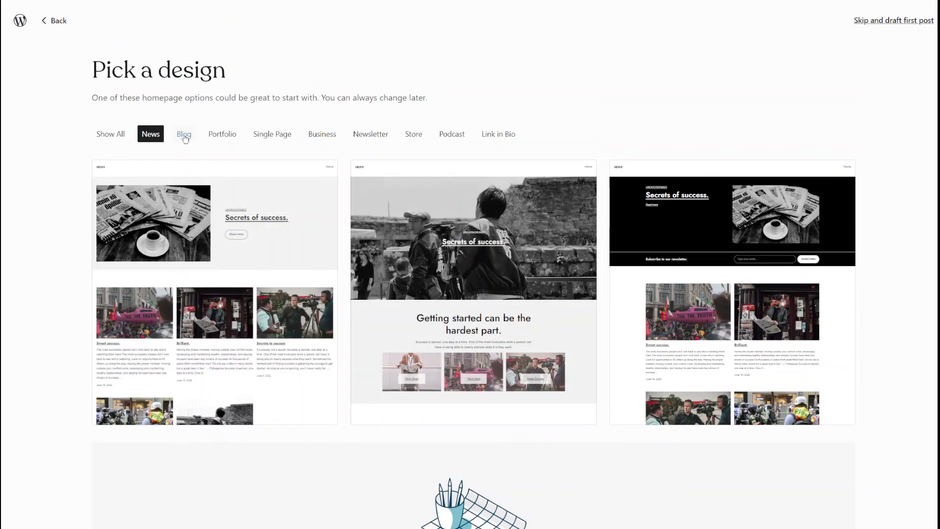
click(184, 134)
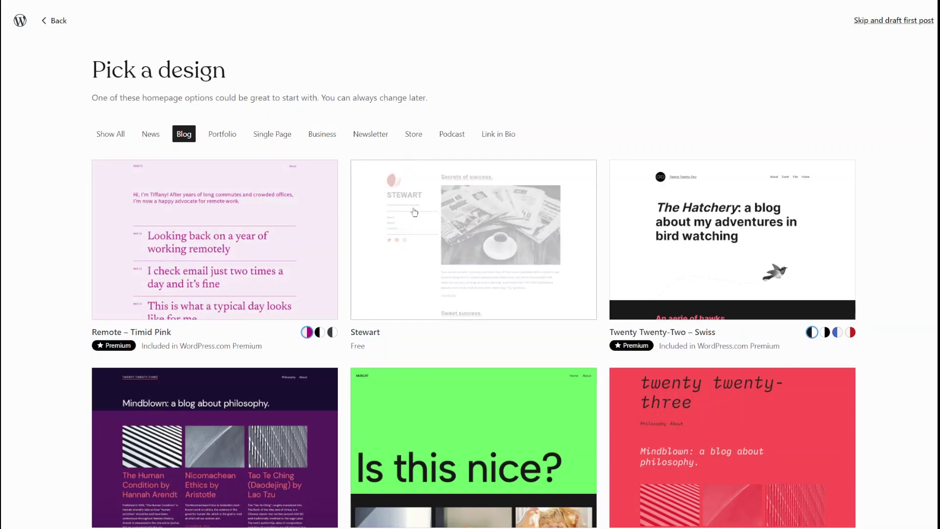
click(220, 139)
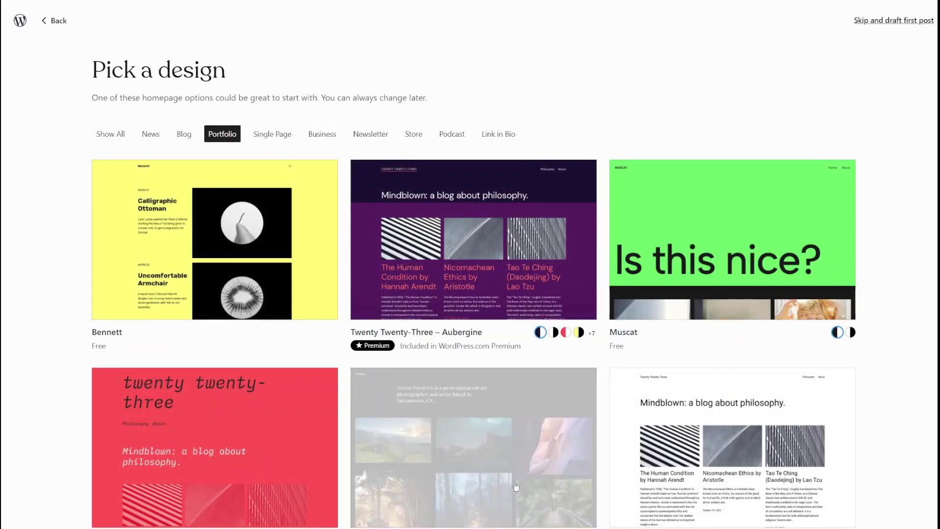
click(325, 140)
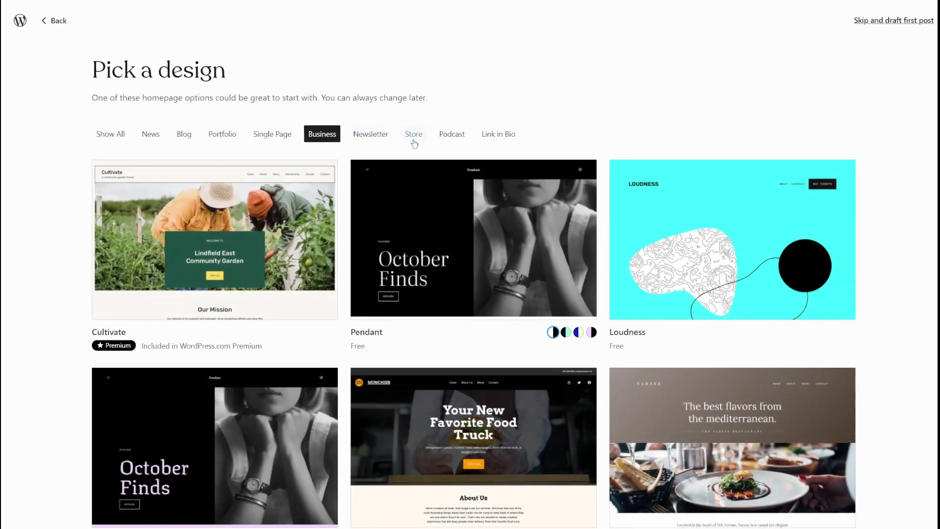
click(416, 140)
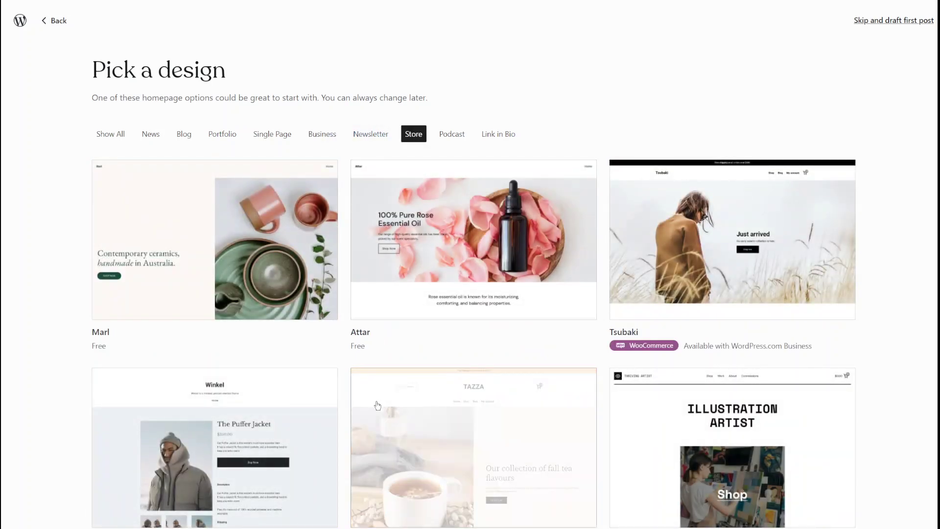
Step: Return to the Blog designs and open the Remote – Timid Pink preview
scroll(374, 404, down, 4)
scroll(375, 404, up, 4)
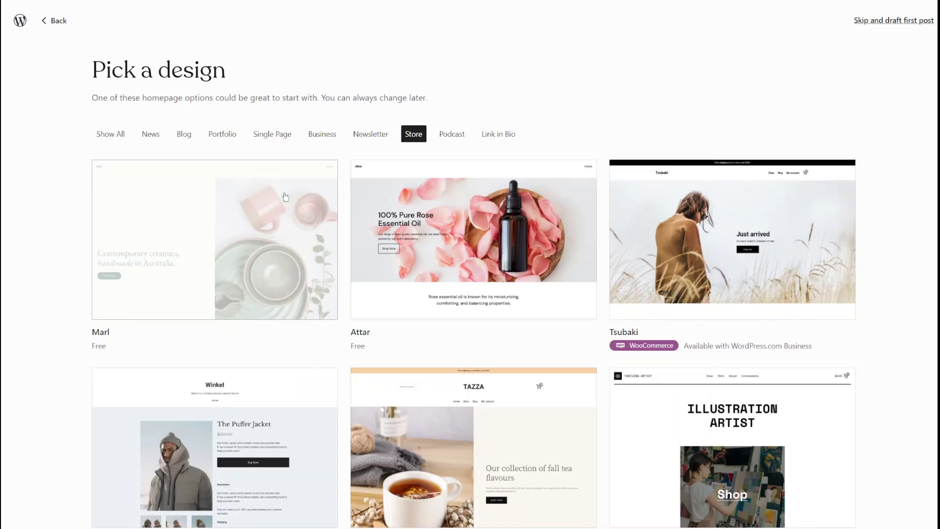
click(179, 137)
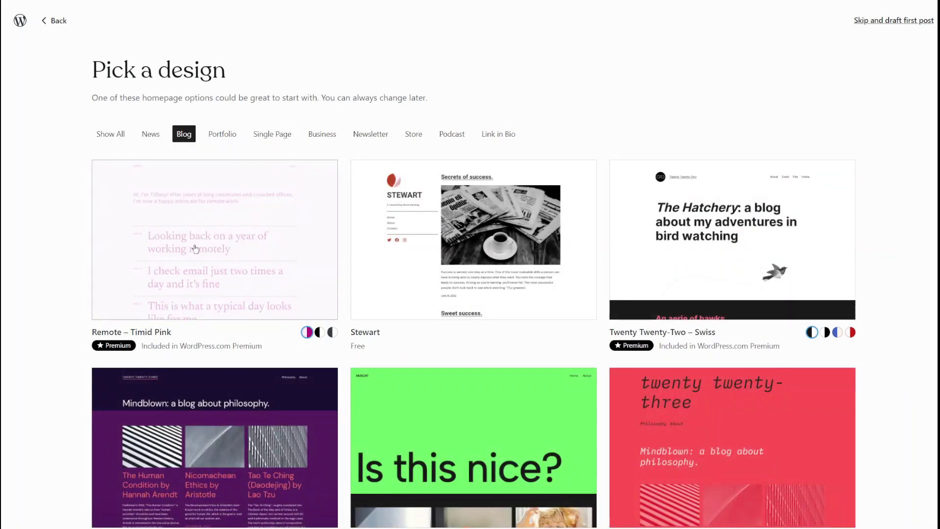
click(196, 245)
Step: Compare Remote's black style with the grey-and-yellow style, settling on grey
scroll(318, 249, down, 7)
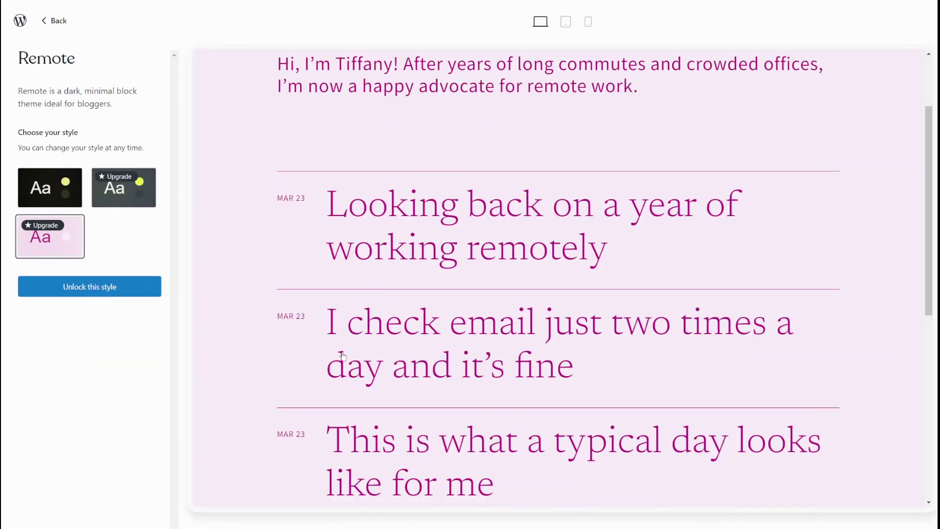
scroll(343, 356, up, 6)
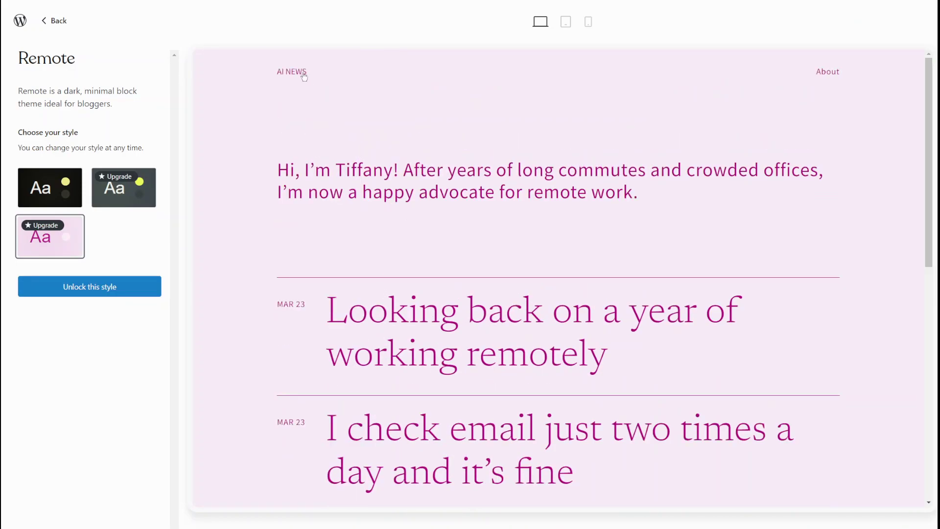
click(81, 194)
click(107, 194)
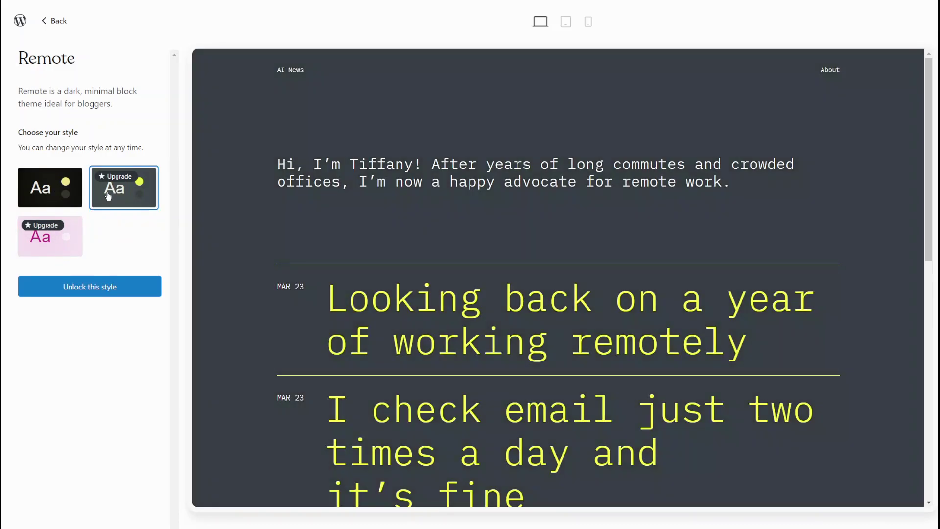
scroll(339, 310, down, 10)
scroll(339, 310, up, 10)
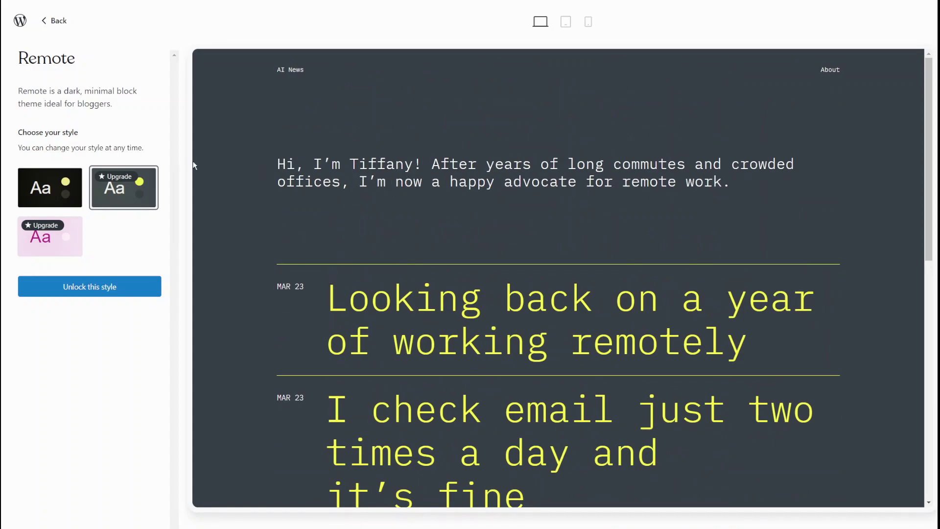
click(49, 188)
click(120, 193)
Step: Check the preview at tablet, phone and desktop widths, then reselect the grey style
click(566, 24)
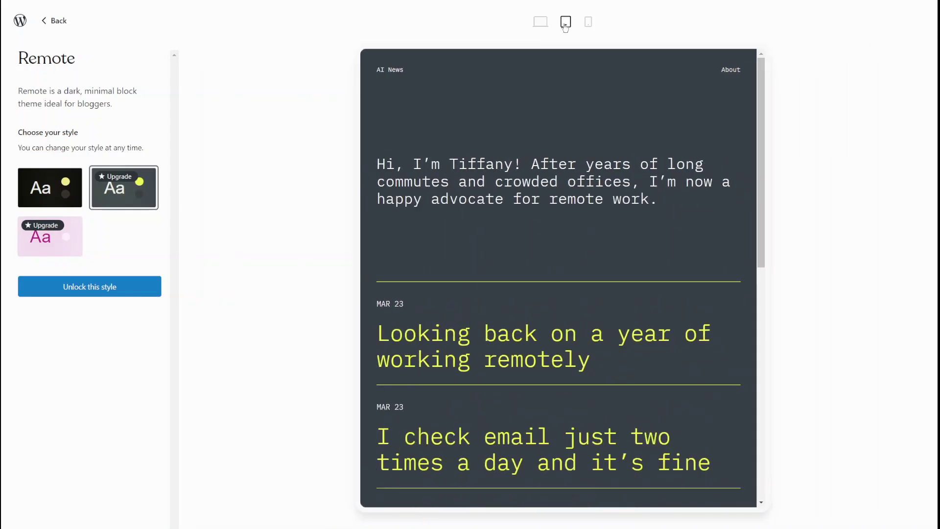
click(588, 22)
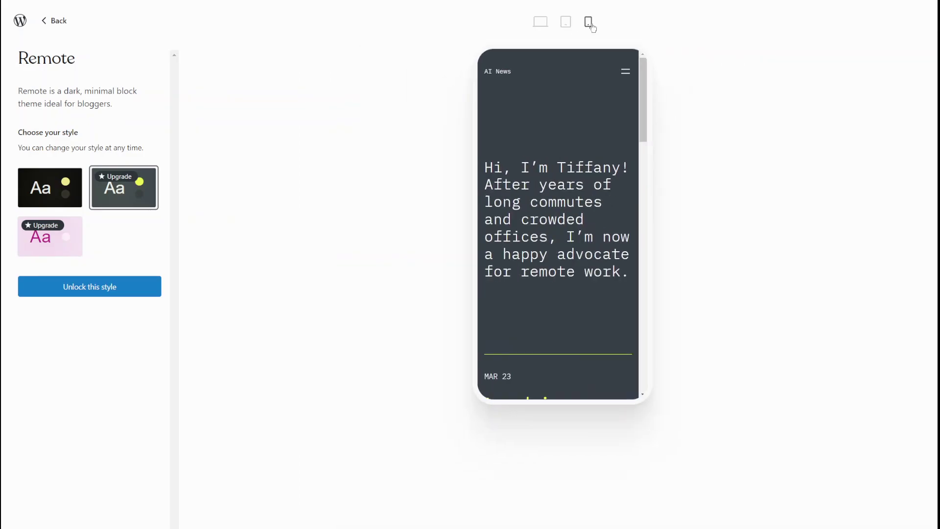
scroll(572, 235, down, 4)
scroll(575, 239, up, 4)
click(540, 22)
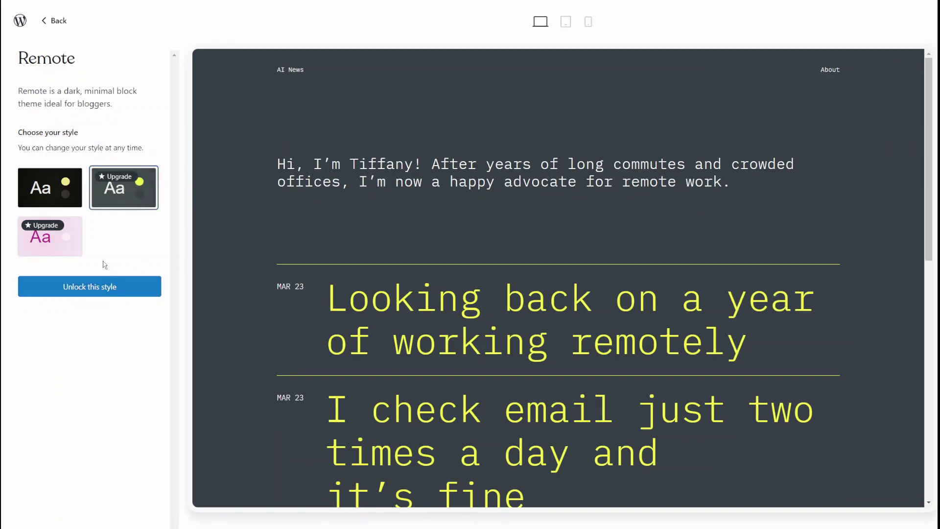
click(73, 202)
click(109, 202)
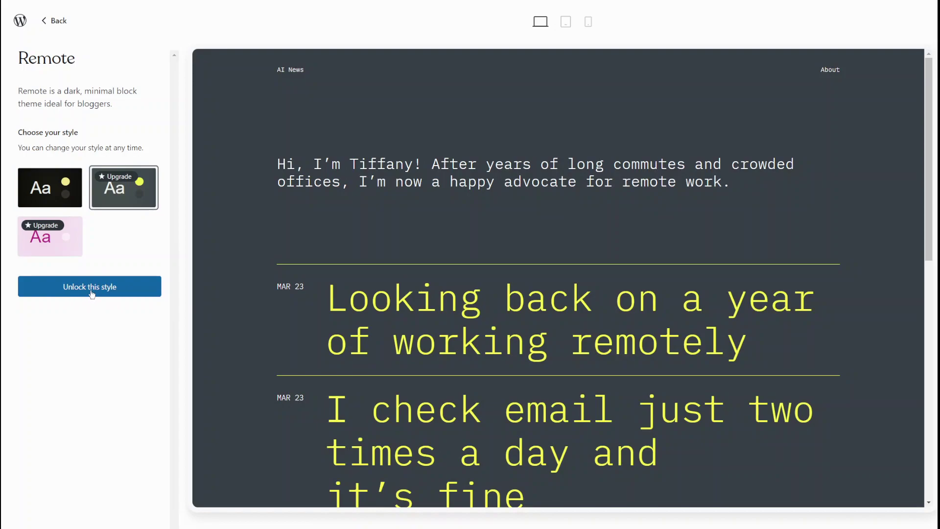
Step: Unlock the grey style via the Premium upgrade, then leave checkout and empty the cart
click(112, 289)
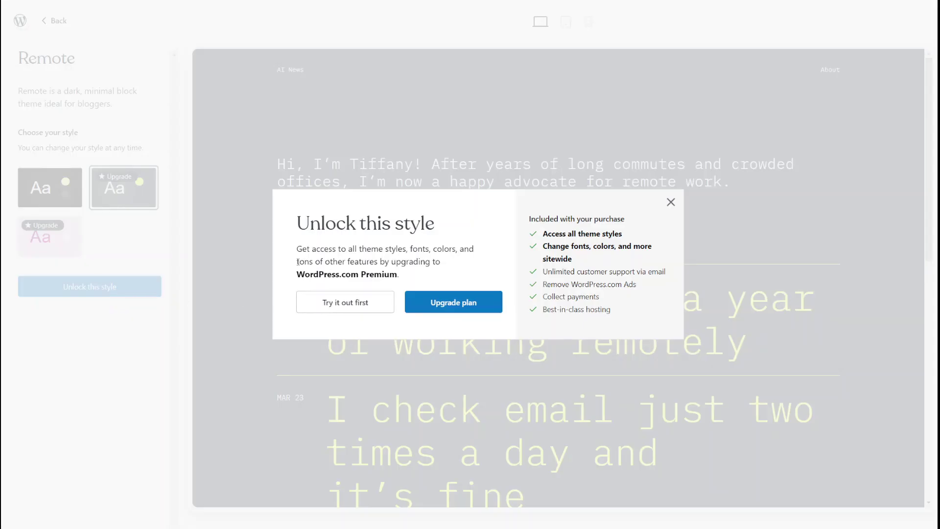
click(444, 304)
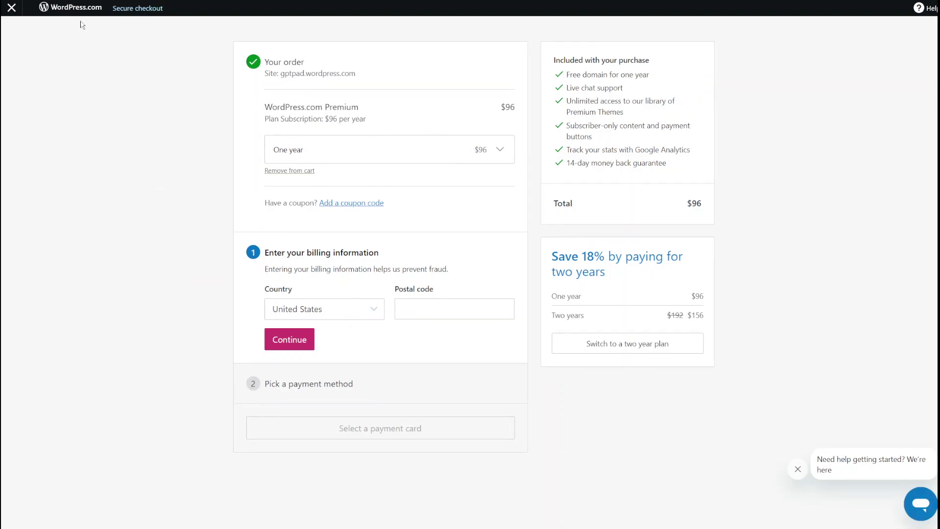
click(10, 11)
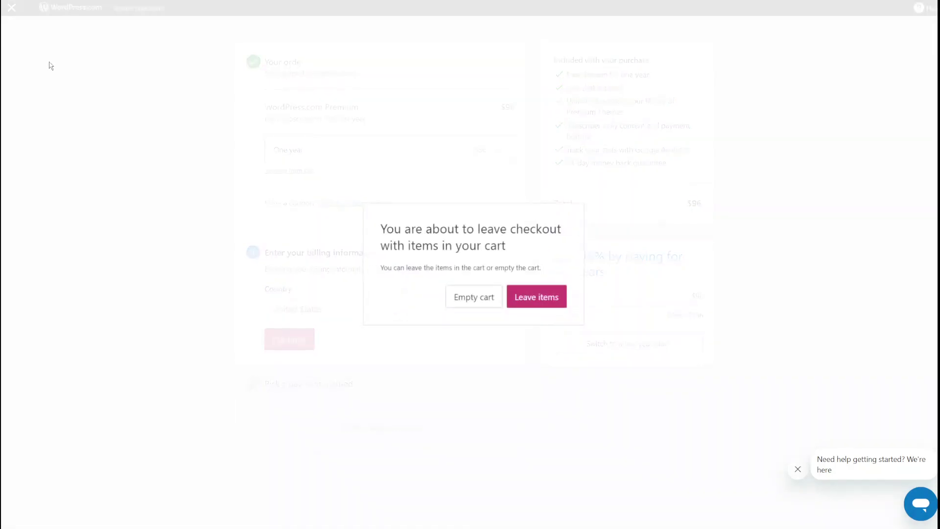
click(473, 298)
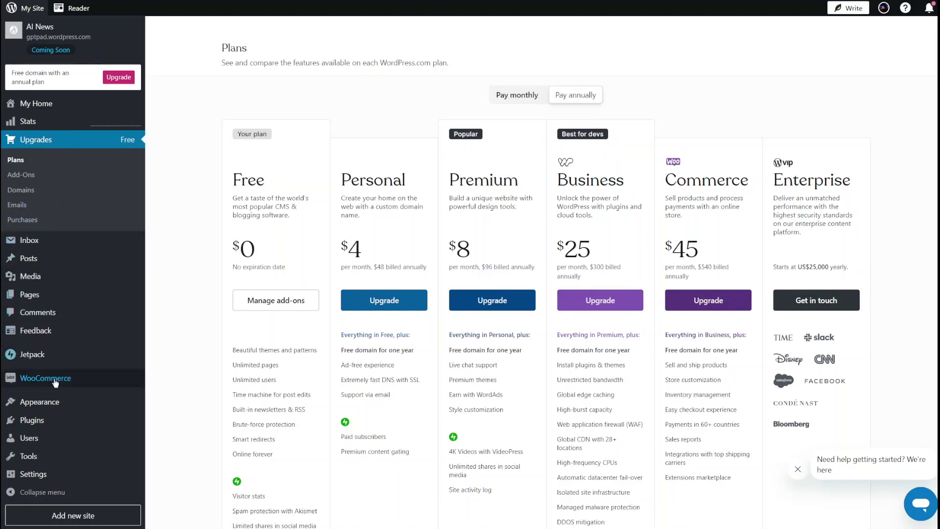
Step: Open Appearance > Themes and scroll through the Recommended themes grid
mouse_move(58, 405)
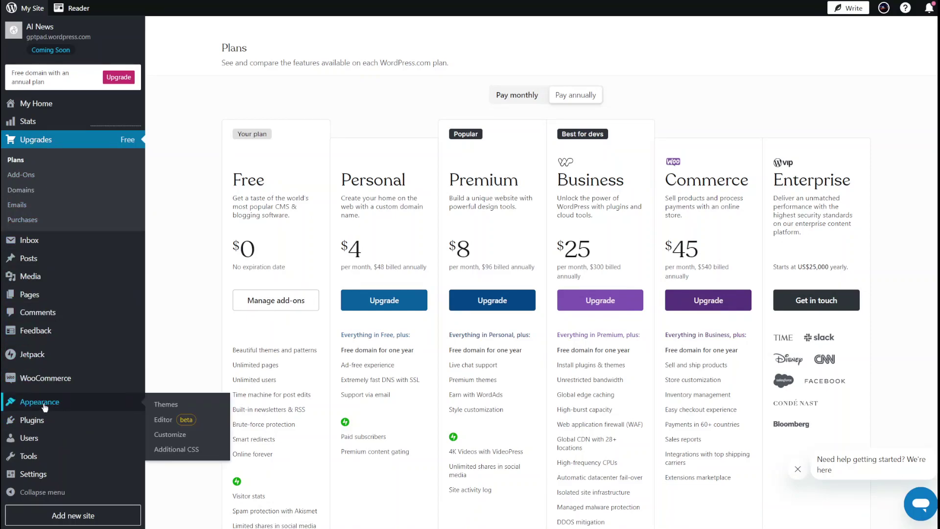
click(43, 406)
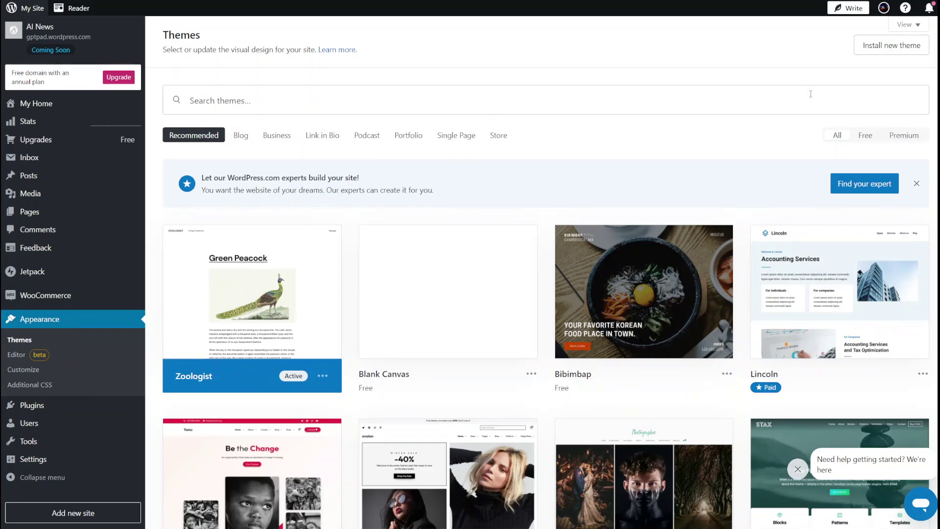
scroll(676, 250, down, 15)
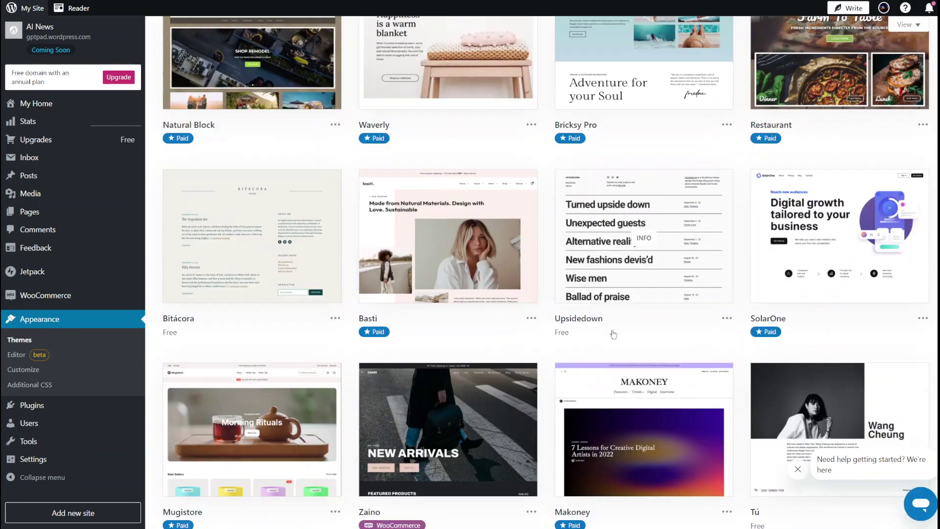
scroll(613, 335, down, 5)
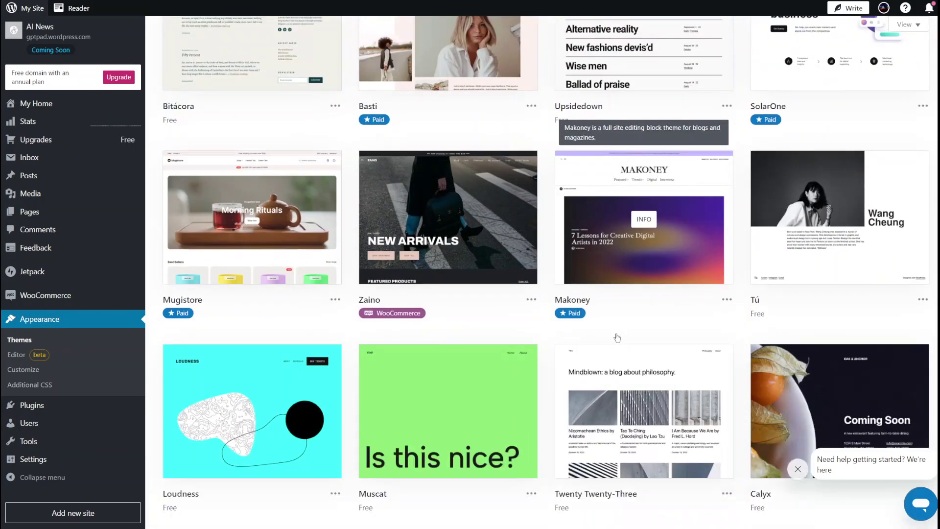
scroll(617, 337, down, 4)
scroll(686, 339, up, 13)
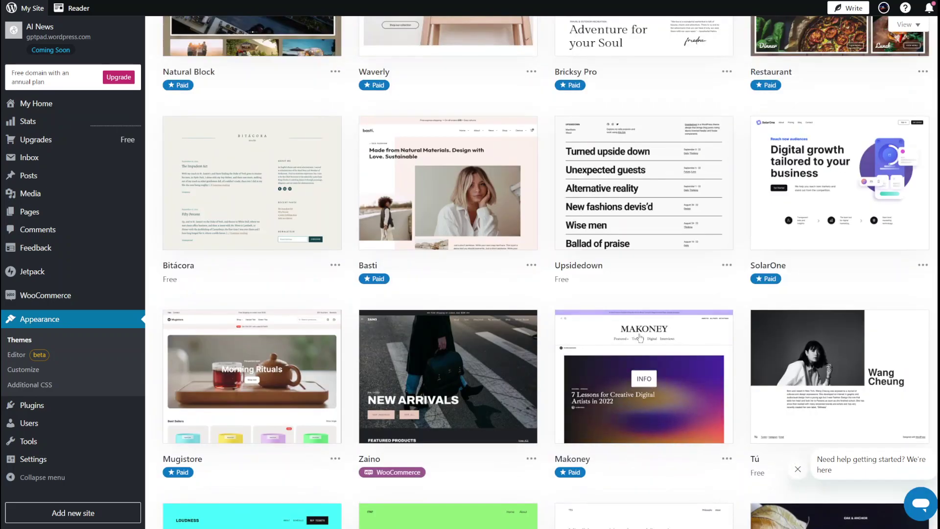
scroll(751, 342, up, 5)
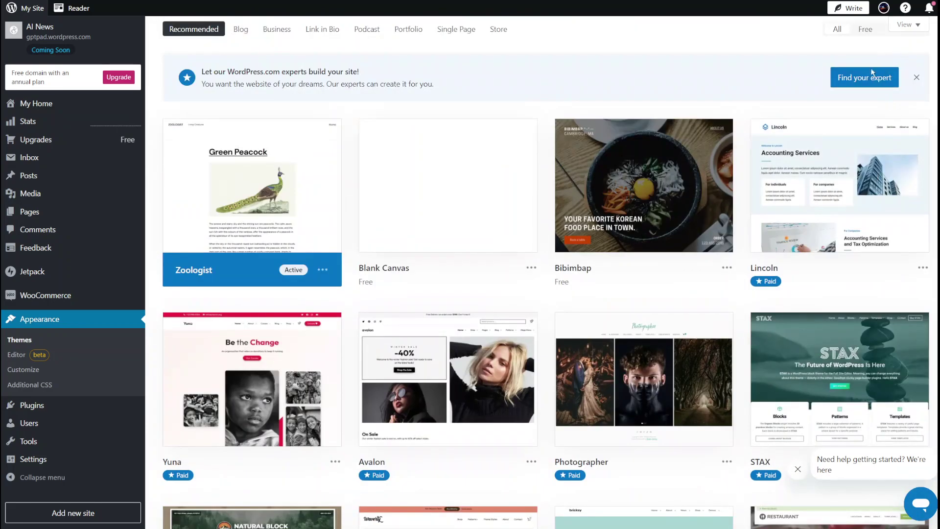
scroll(838, 194, up, 2)
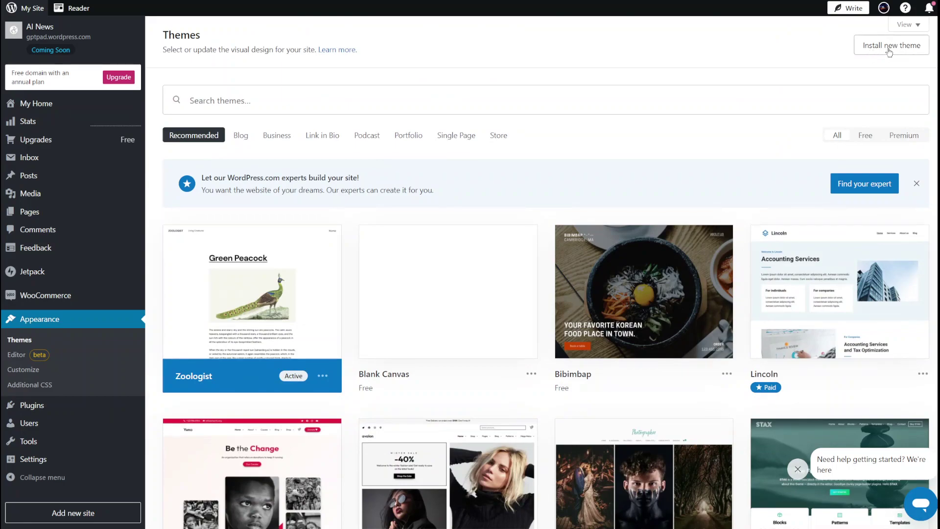
click(891, 51)
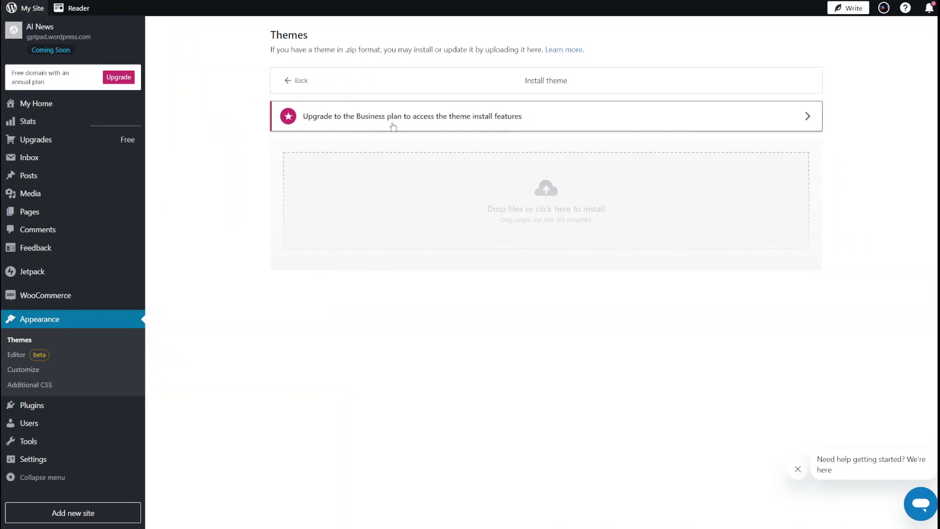
click(26, 322)
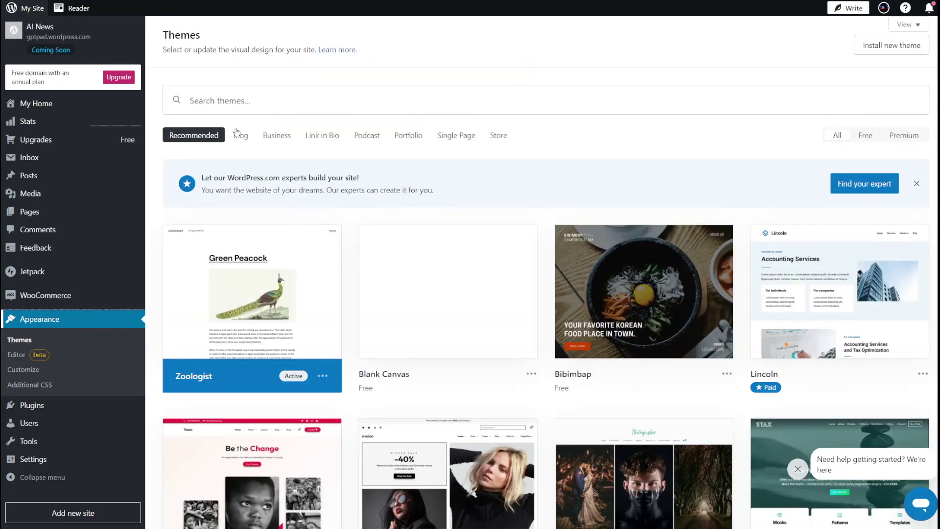
click(230, 103)
click(395, 73)
click(180, 101)
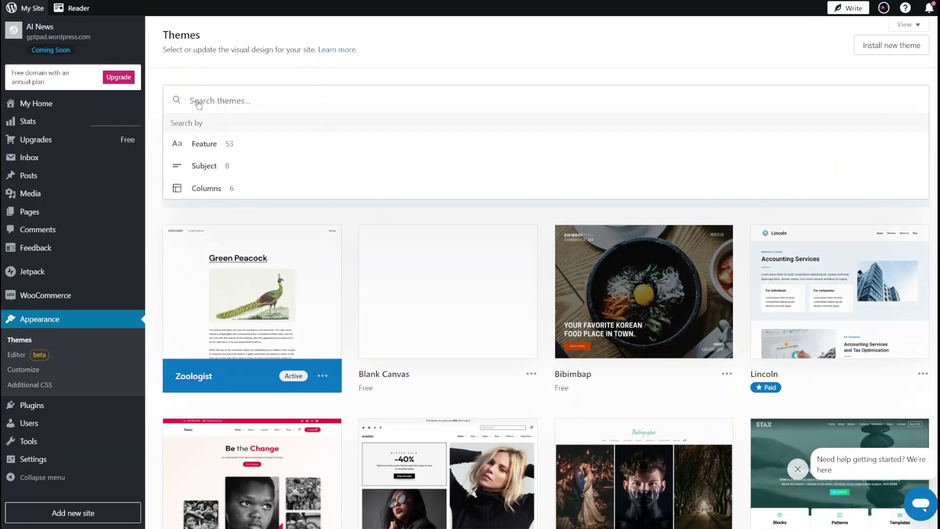
click(242, 83)
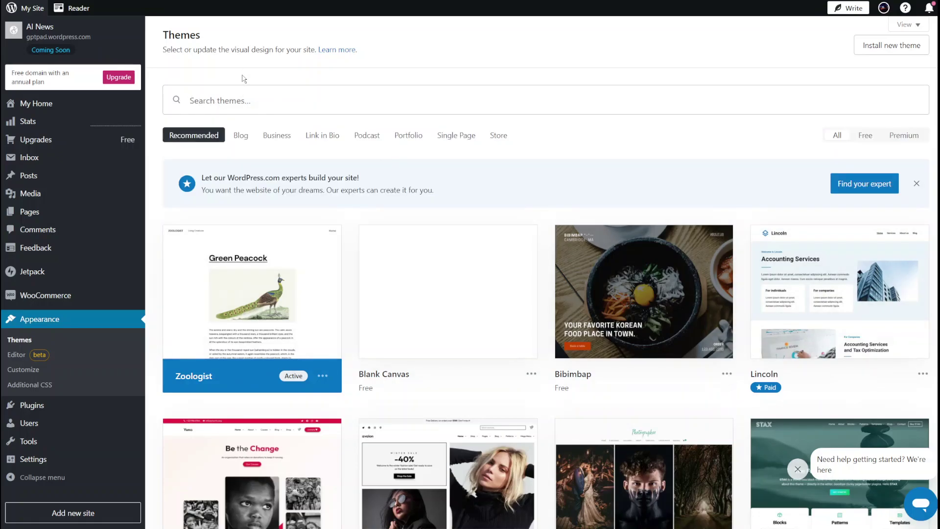
click(241, 135)
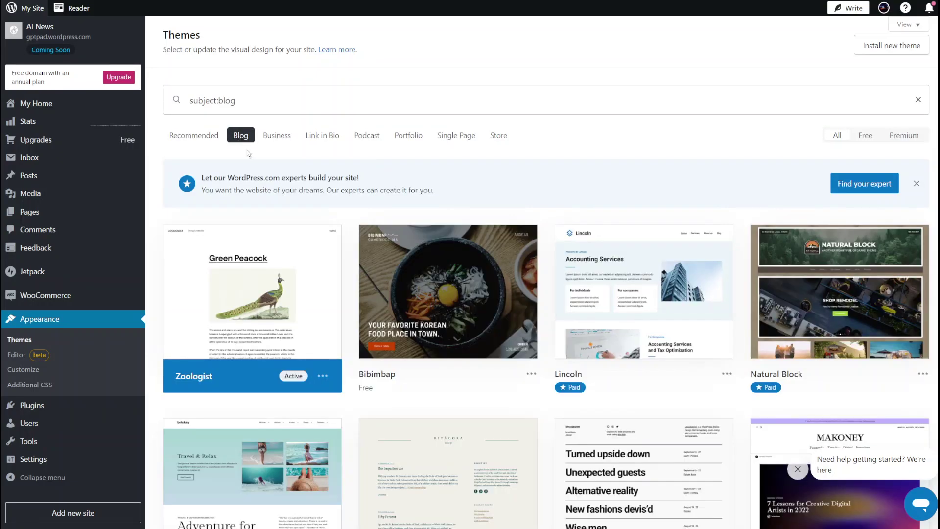
scroll(420, 378, down, 2)
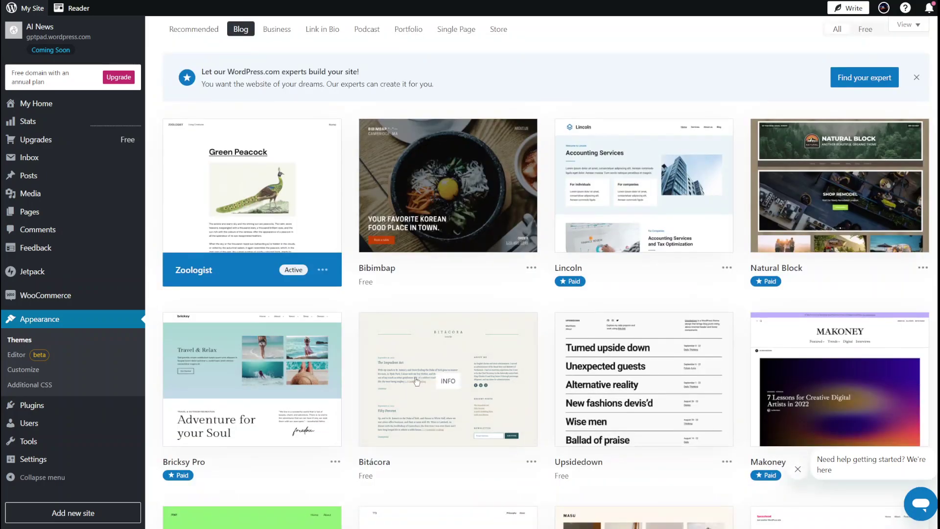
scroll(420, 378, down, 6)
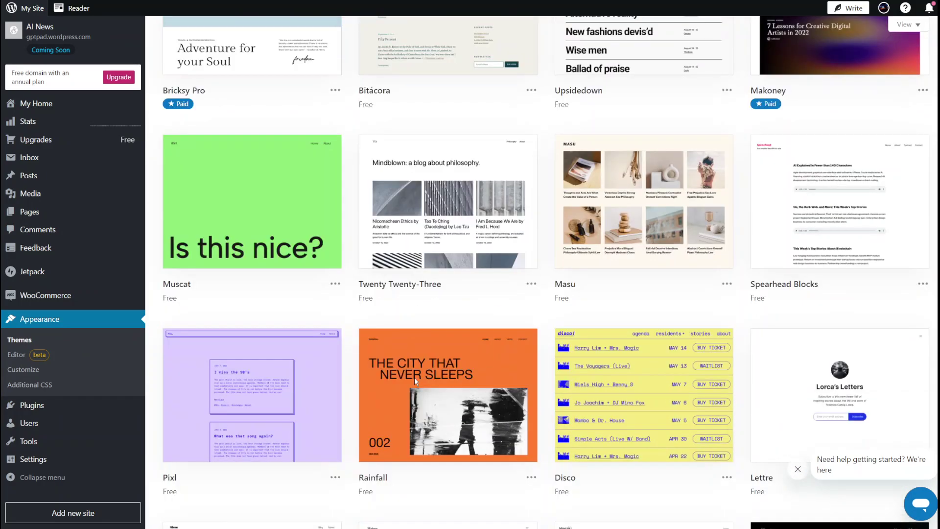
scroll(415, 381, down, 3)
scroll(415, 381, down, 3)
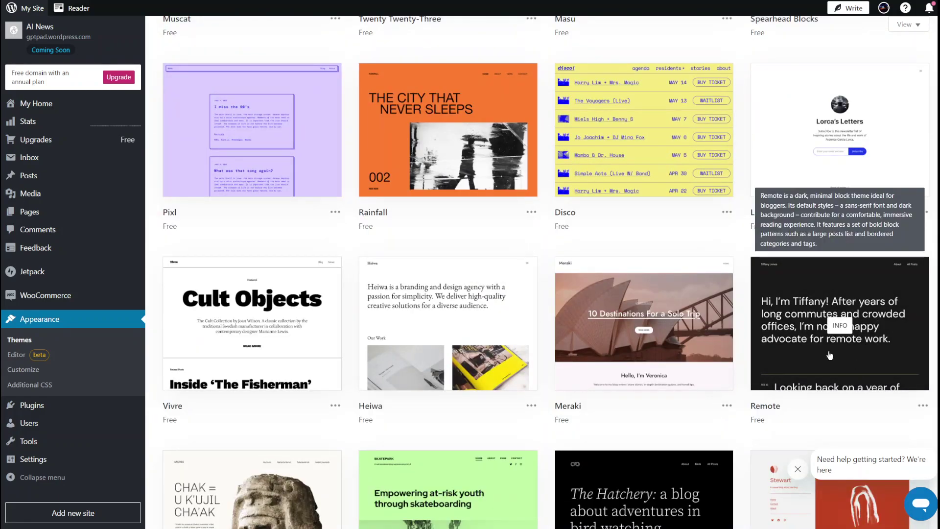
click(799, 333)
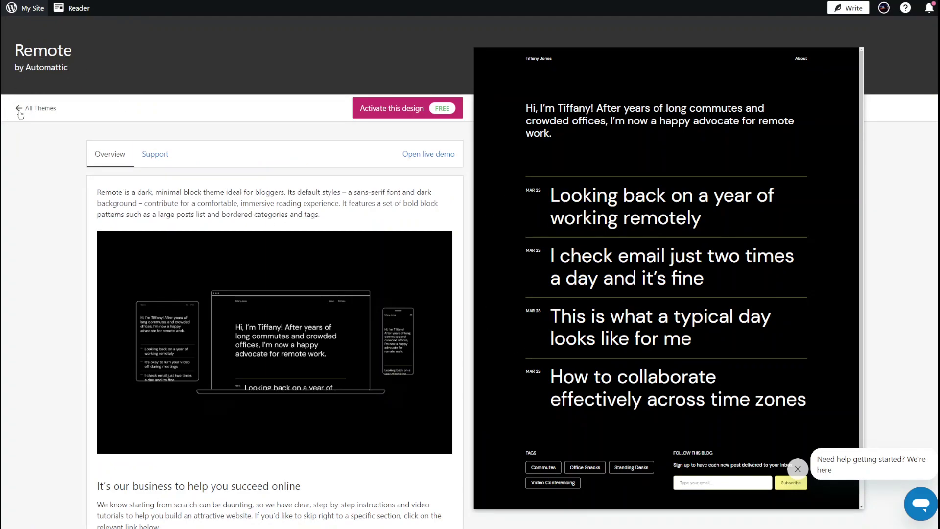
click(20, 108)
scroll(662, 283, up, 10)
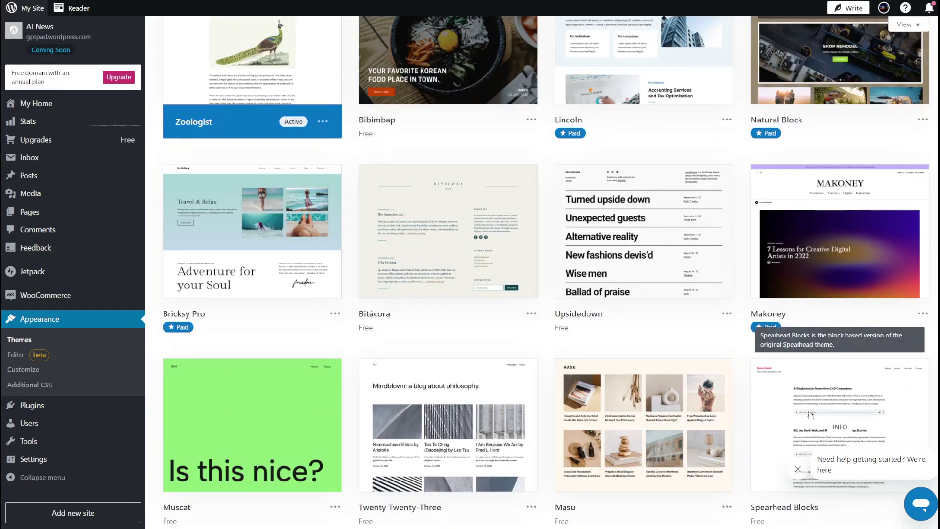
scroll(817, 396, up, 3)
scroll(820, 412, down, 2)
scroll(838, 350, down, 1)
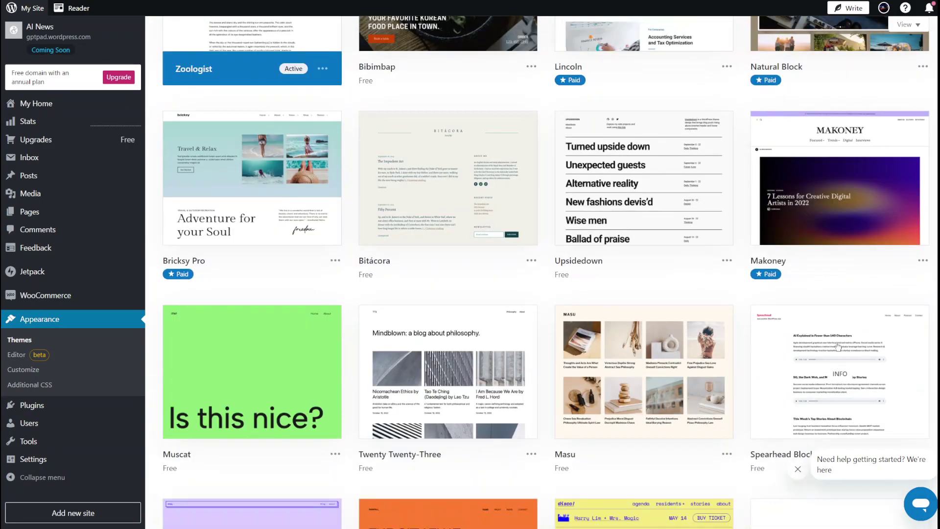
click(835, 343)
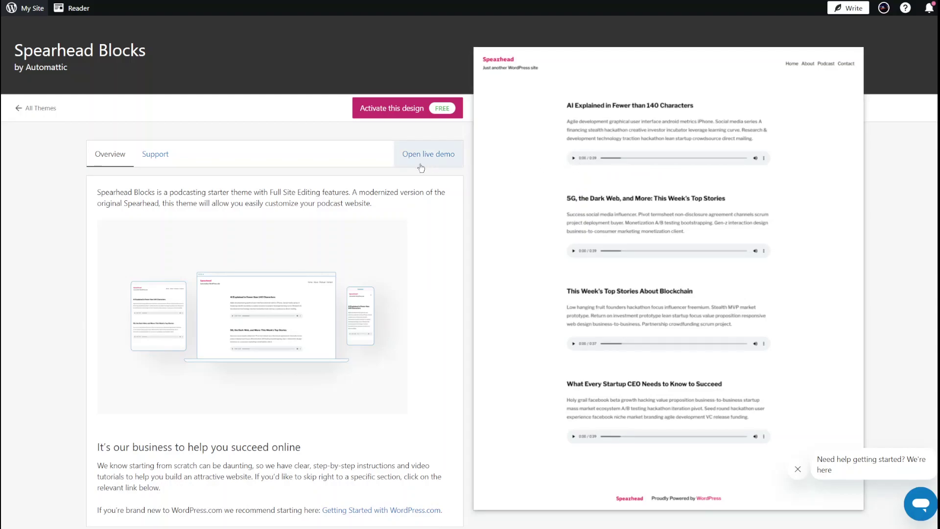
click(21, 110)
scroll(516, 452, down, 10)
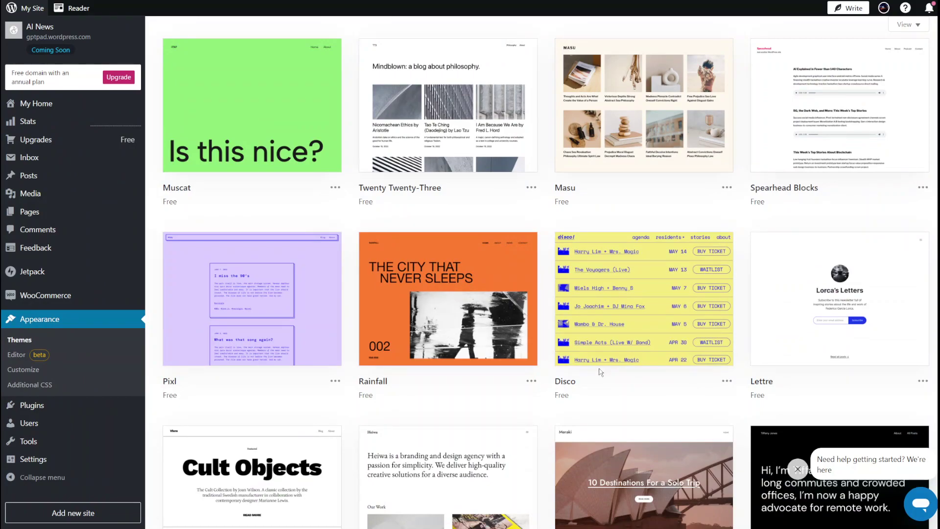
mouse_move(620, 360)
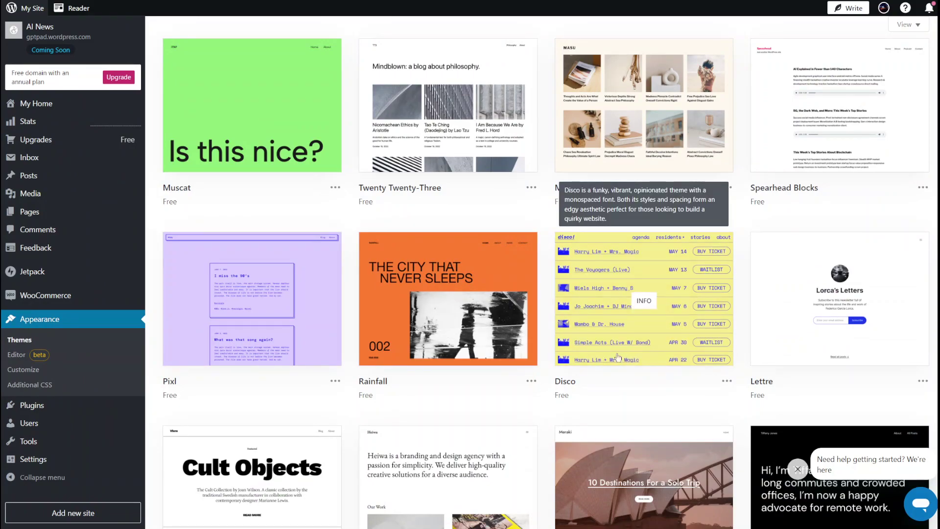
mouse_move(589, 449)
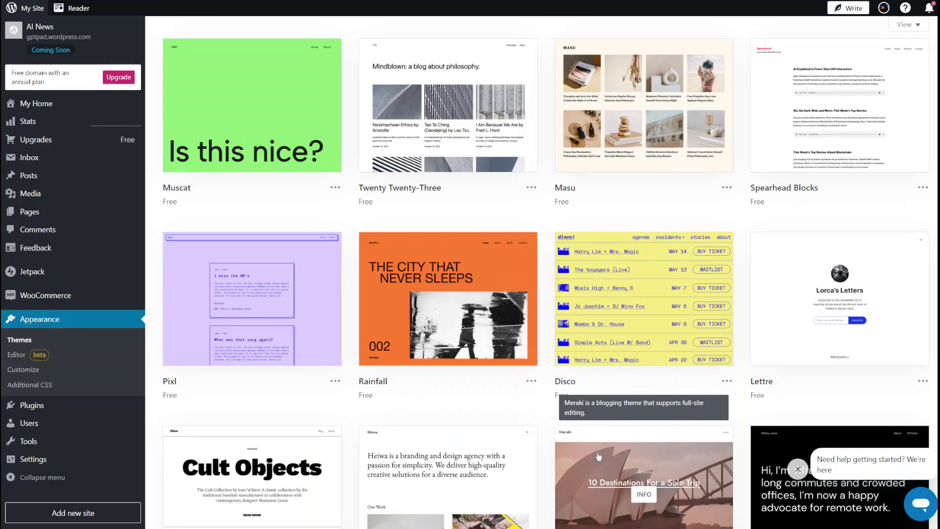
scroll(598, 458, down, 3)
mouse_move(813, 353)
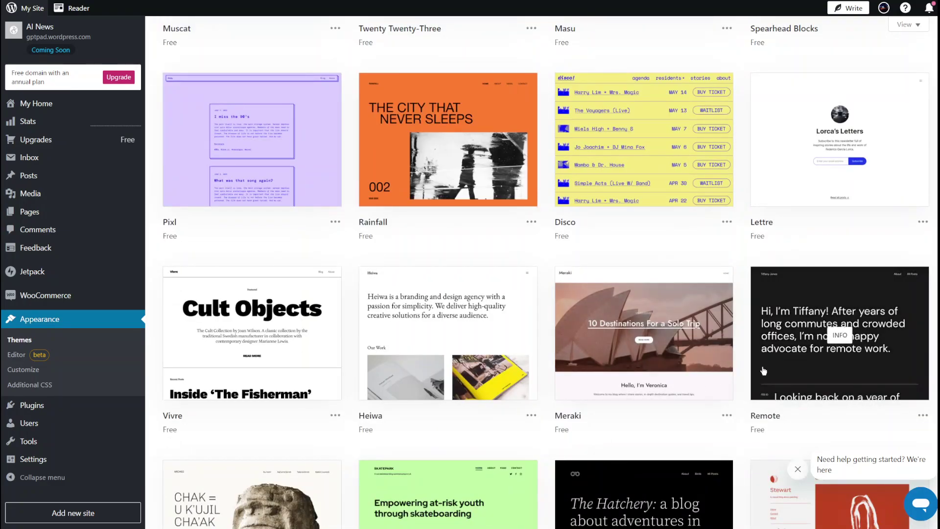
scroll(804, 211, down, 3)
Step: Activate the free Remote theme, replacing the homepage content with the Remote homepage
click(803, 211)
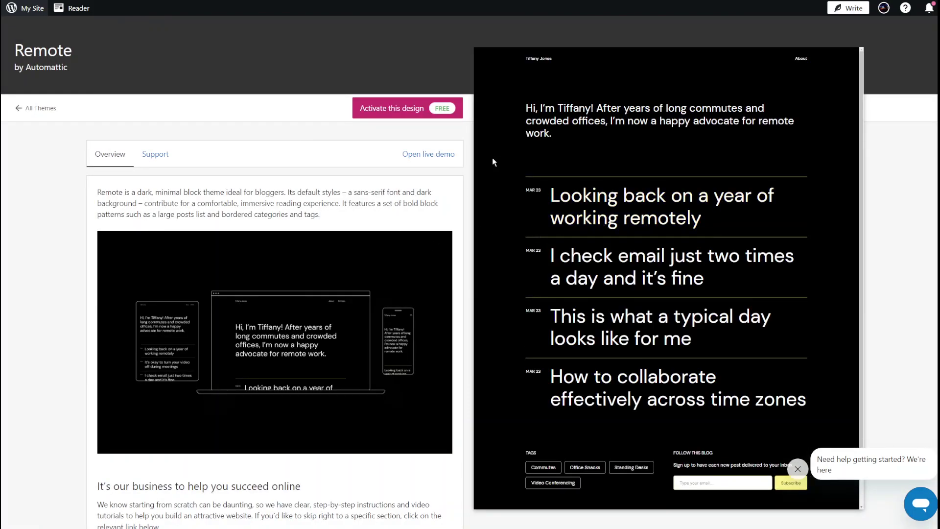
click(420, 116)
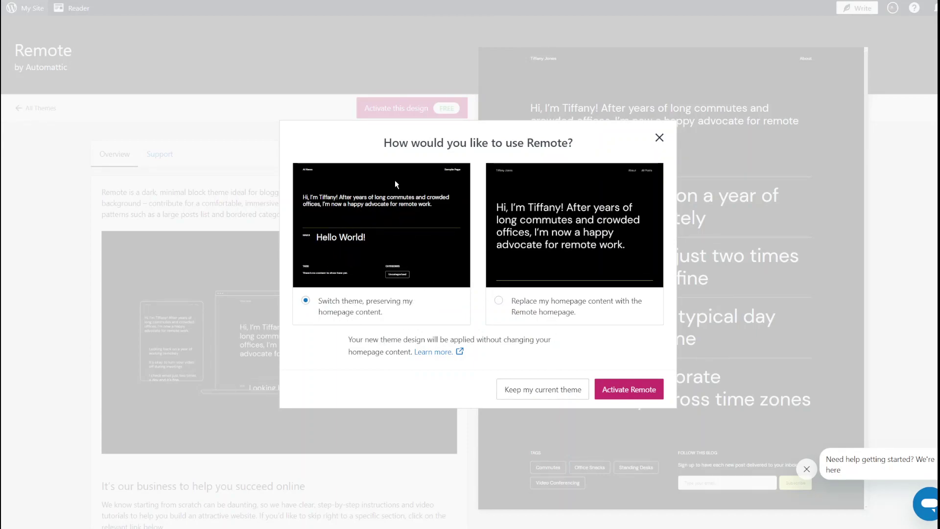
click(534, 259)
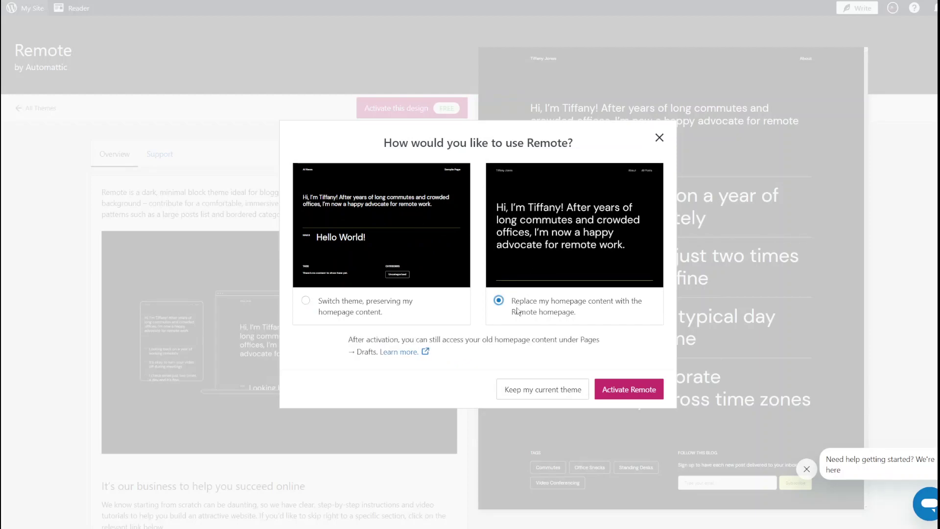
click(623, 396)
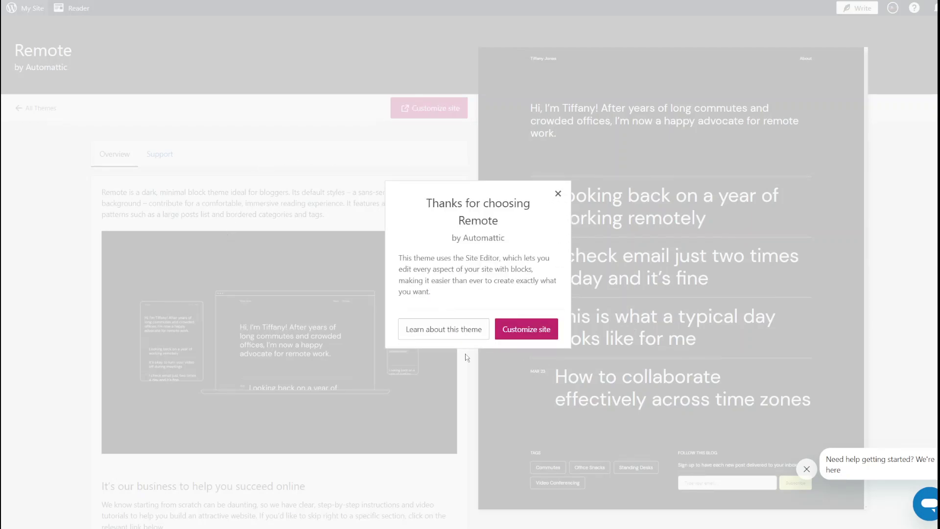
click(528, 334)
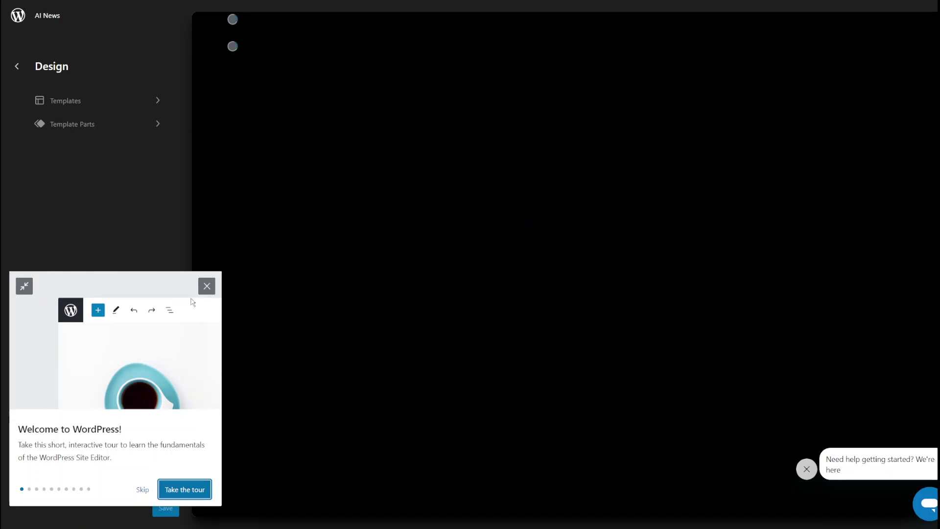
Step: In the Home template, change the intro greeting from 'Hi,' to 'Hello,' and save it
click(205, 287)
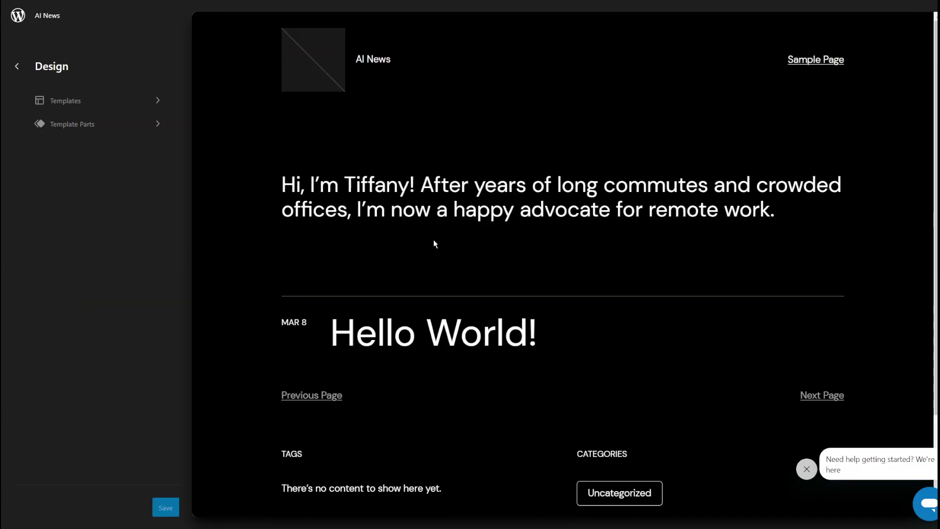
click(369, 189)
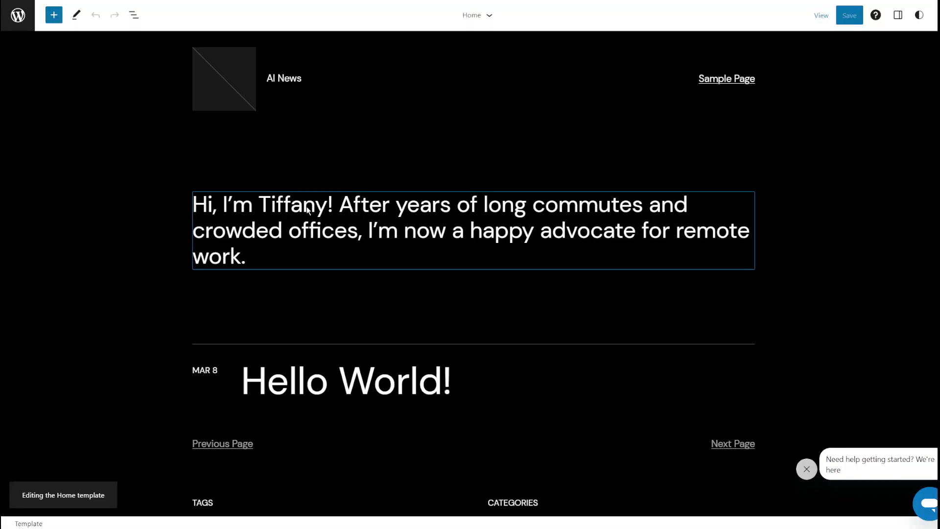
click(309, 208)
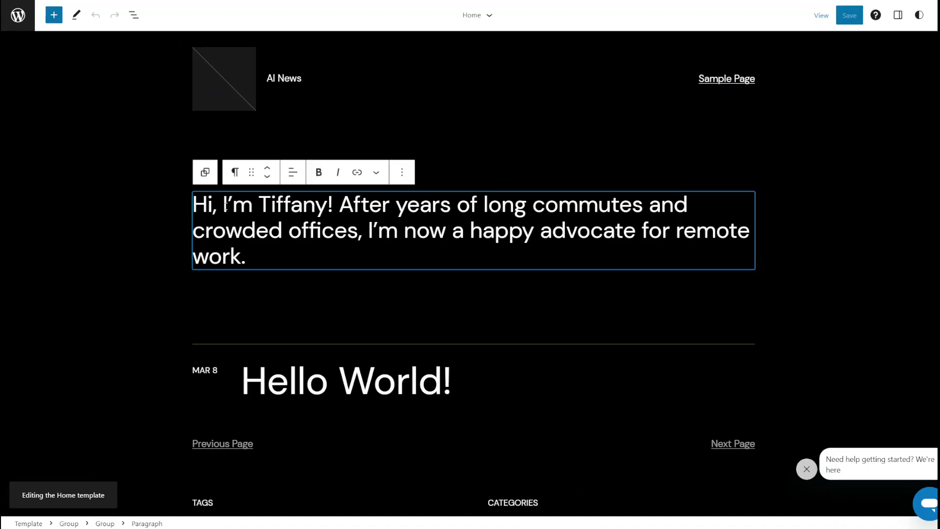
text(ello)
key(Delete)
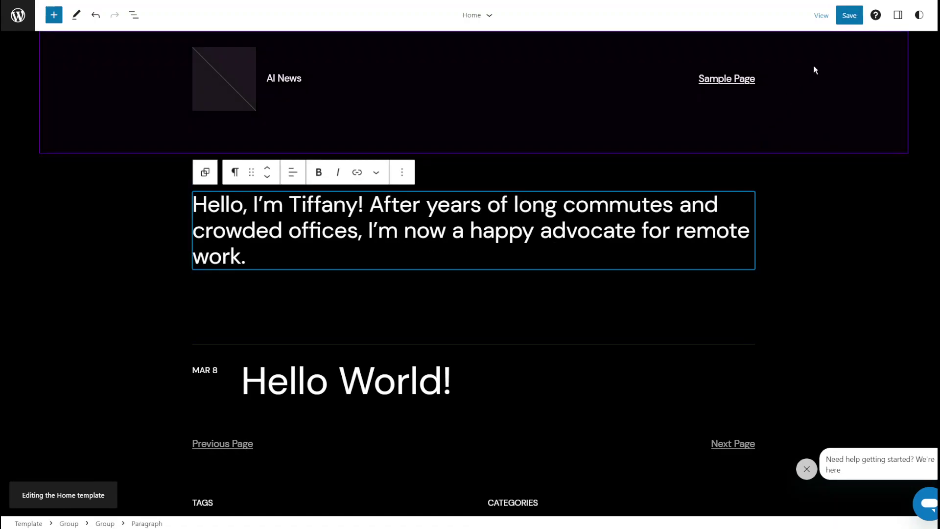
click(841, 15)
click(839, 15)
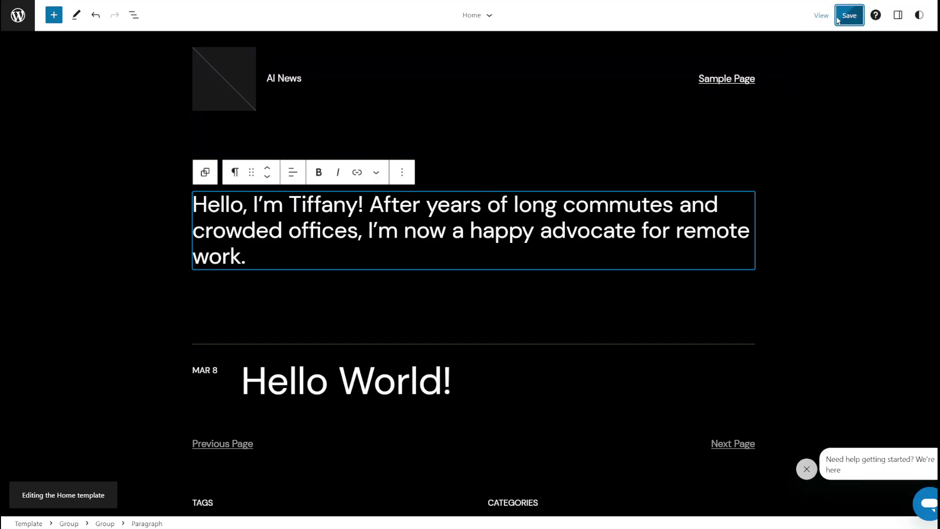
click(19, 16)
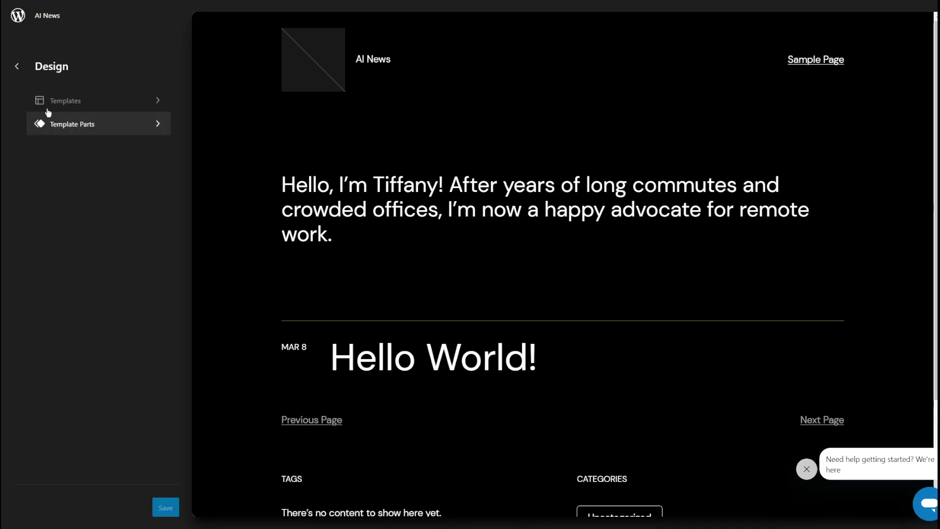
Step: Preview the AI News site at phone size
click(15, 70)
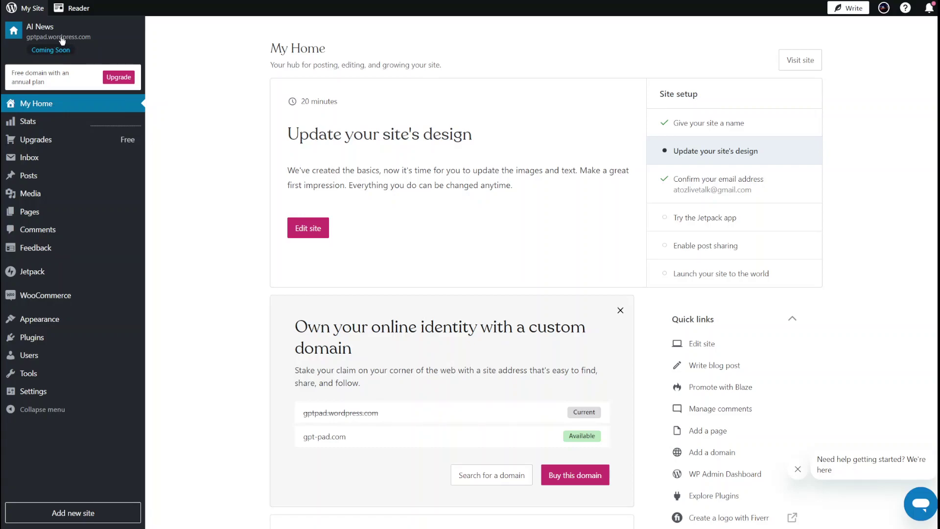
click(62, 40)
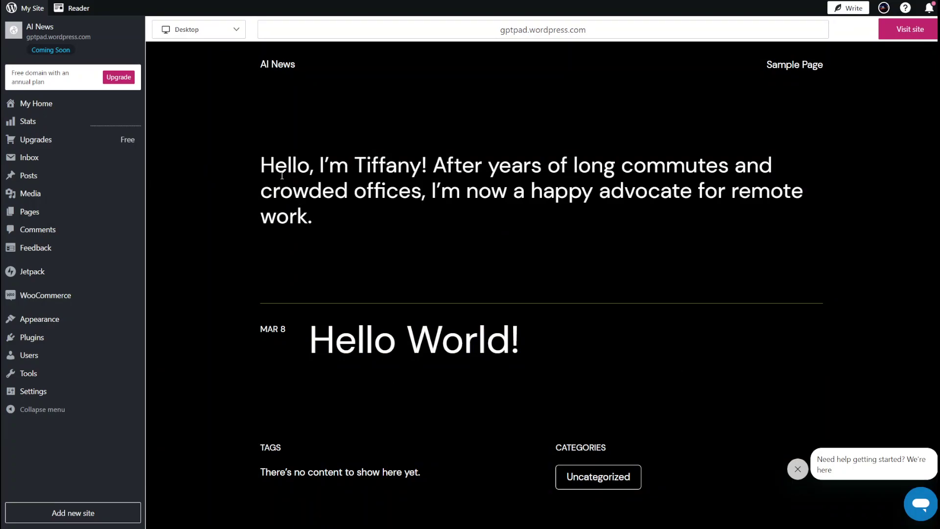
click(225, 30)
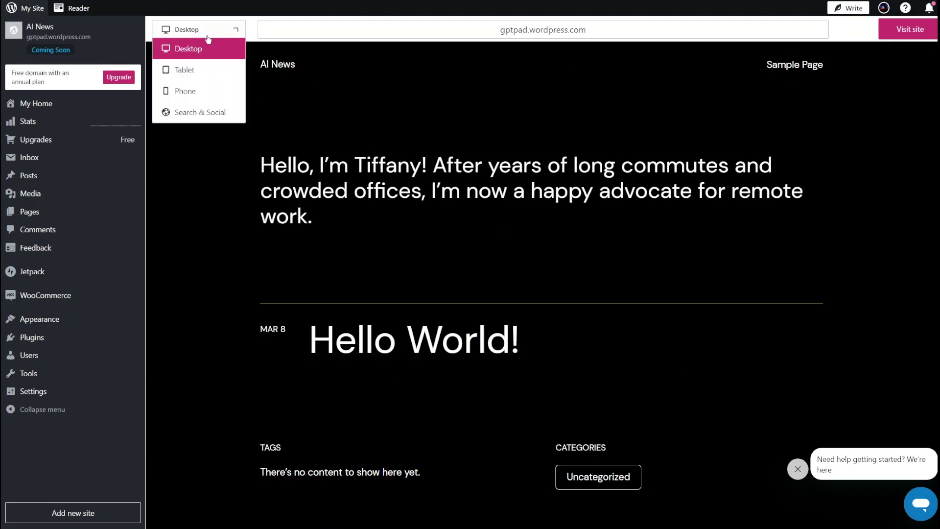
click(186, 96)
Step: Check the phone preview, then return it to desktop size
scroll(550, 407, down, 4)
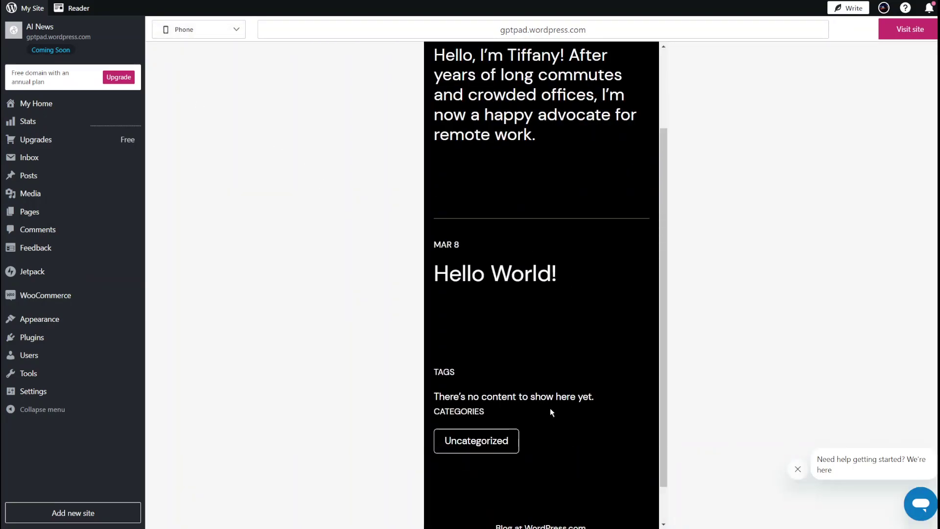
scroll(547, 405, up, 4)
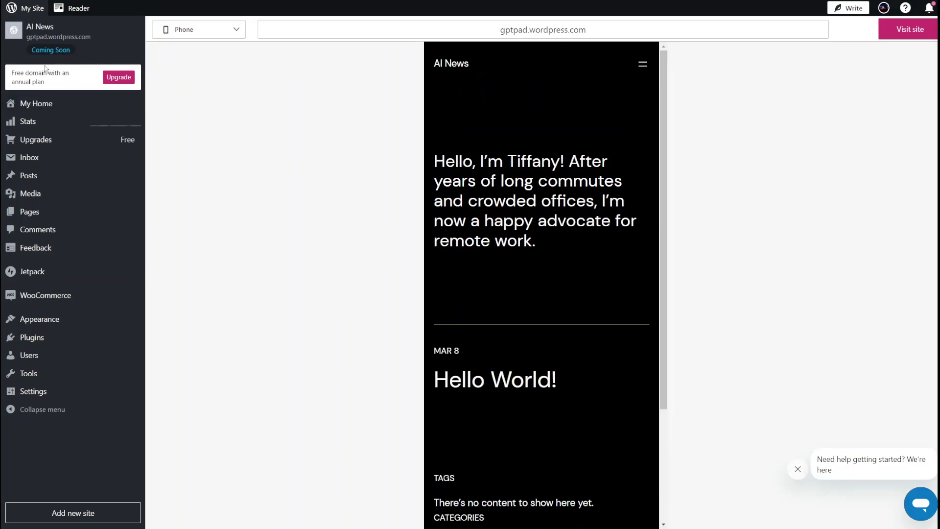
click(183, 30)
click(186, 48)
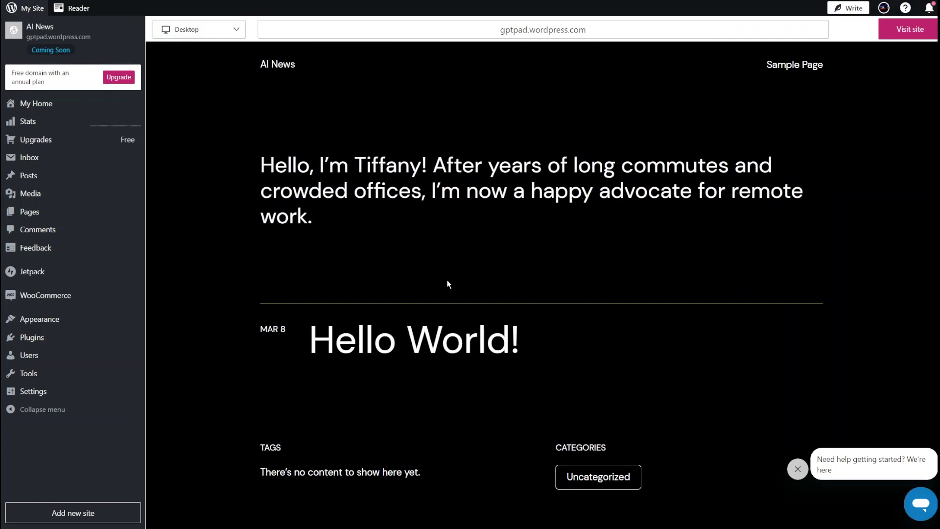